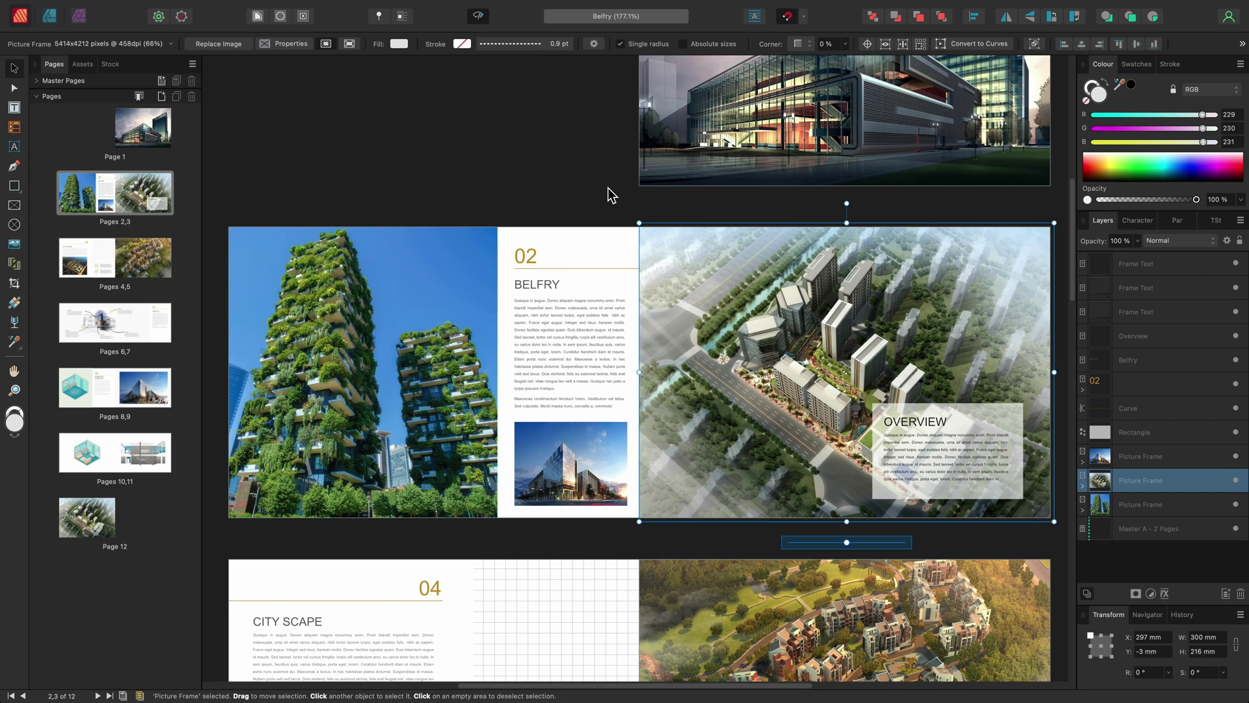
Switch Affinity Publisher to the Photo Persona to edit image filters
{"action": "left_click", "coordinate": [79, 20]}
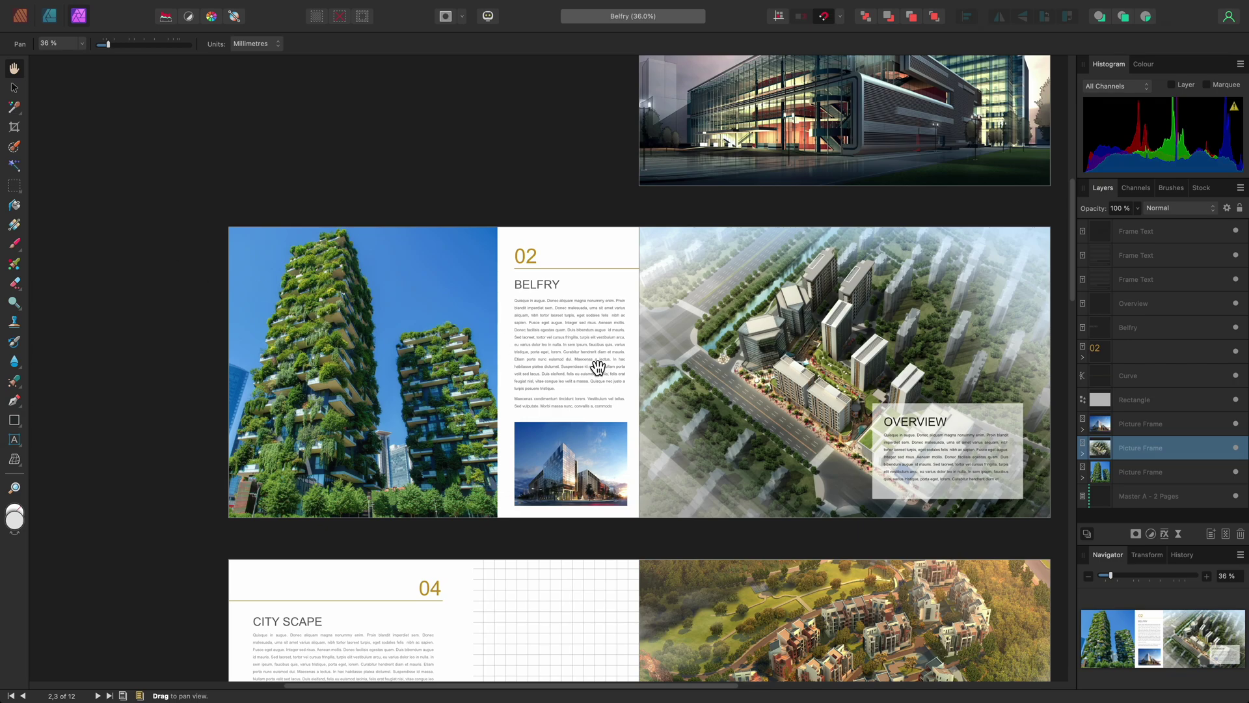
Pan and zoom onto the City Scape spread's aerial village image, then pick the Move tool (V)
{"action": "left_click_drag", "start_coordinate": [594, 362], "coordinate": [530, 340]}
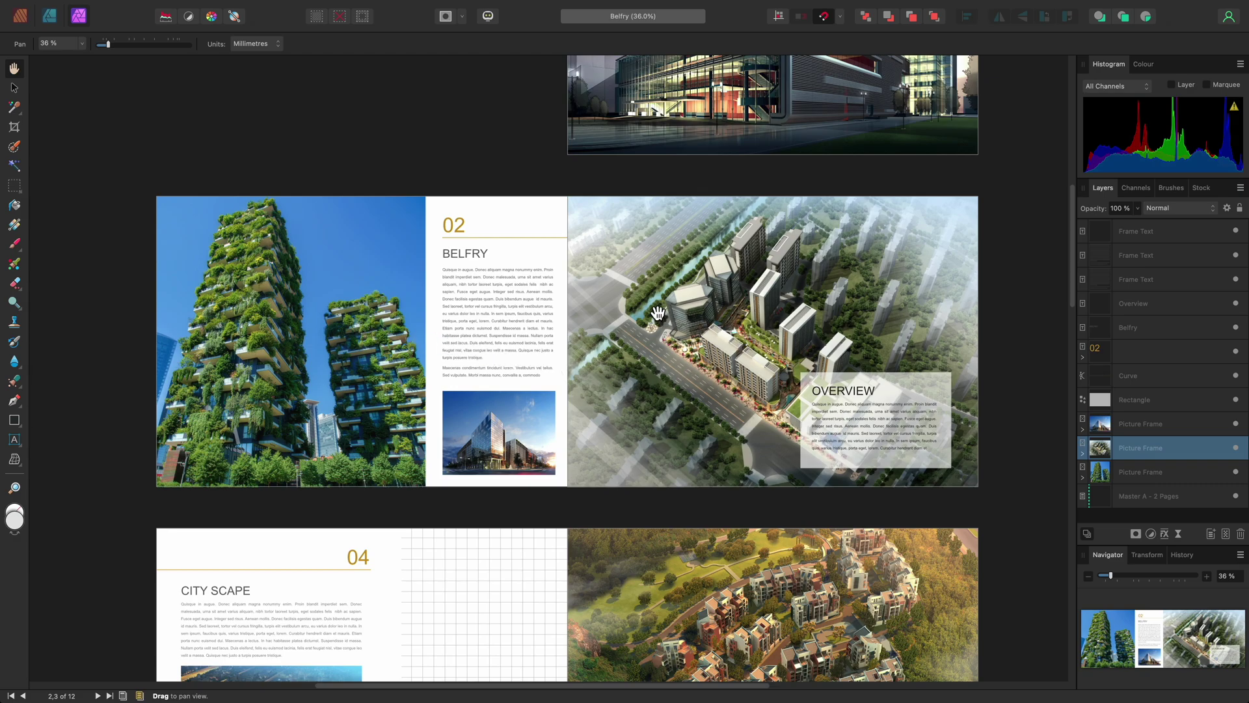
{"action": "scroll", "coordinate": [658, 313], "scroll_direction": "down", "scroll_amount": 8}
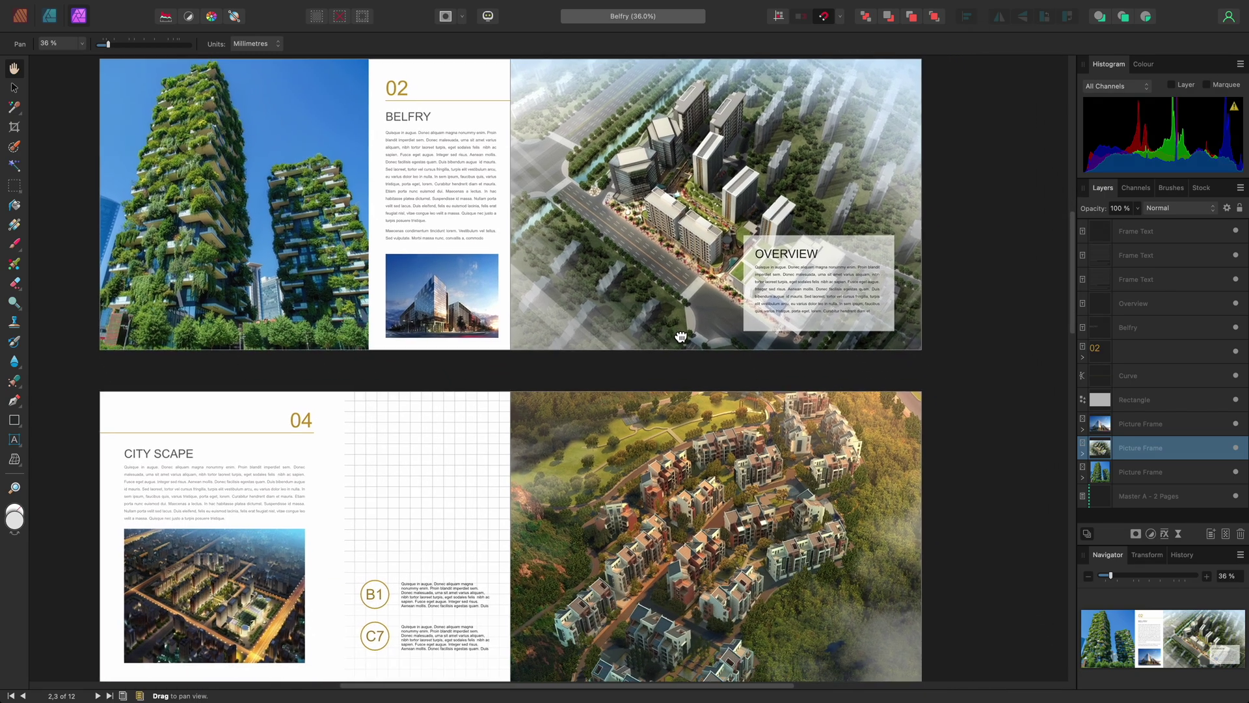
{"action": "scroll", "coordinate": [722, 418], "scroll_direction": "up", "scroll_amount": 2}
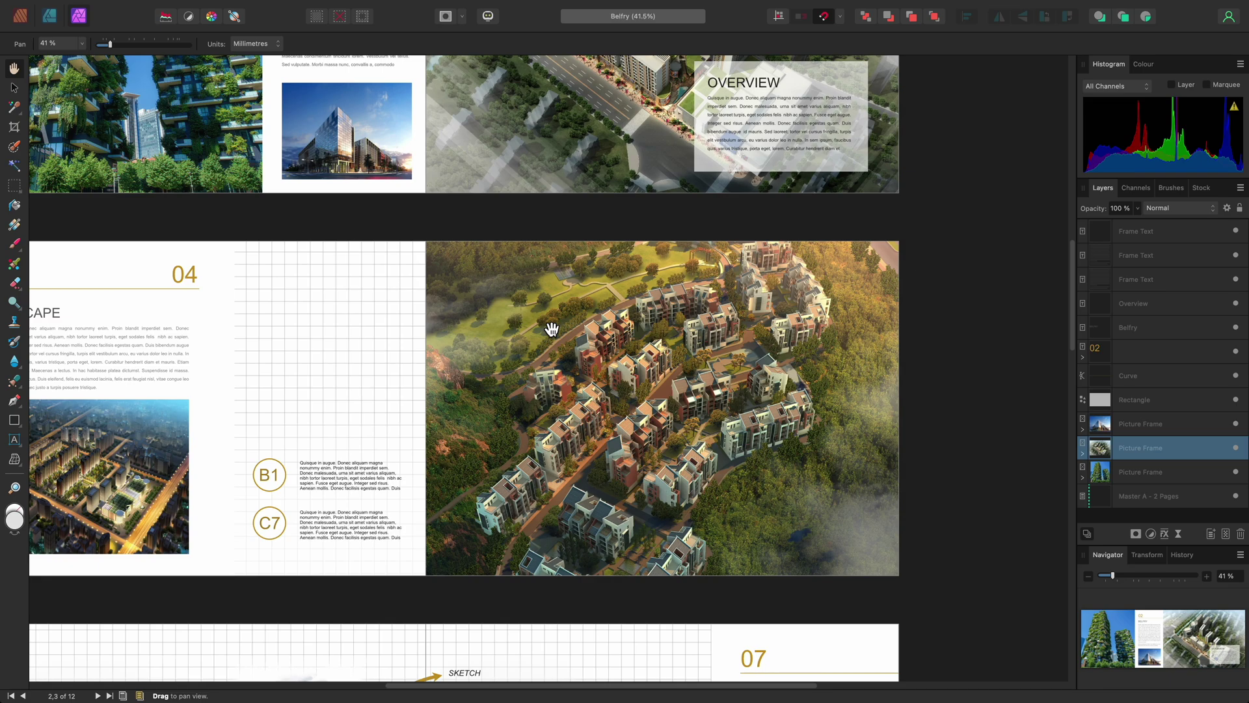
{"action": "key", "text": "v"}
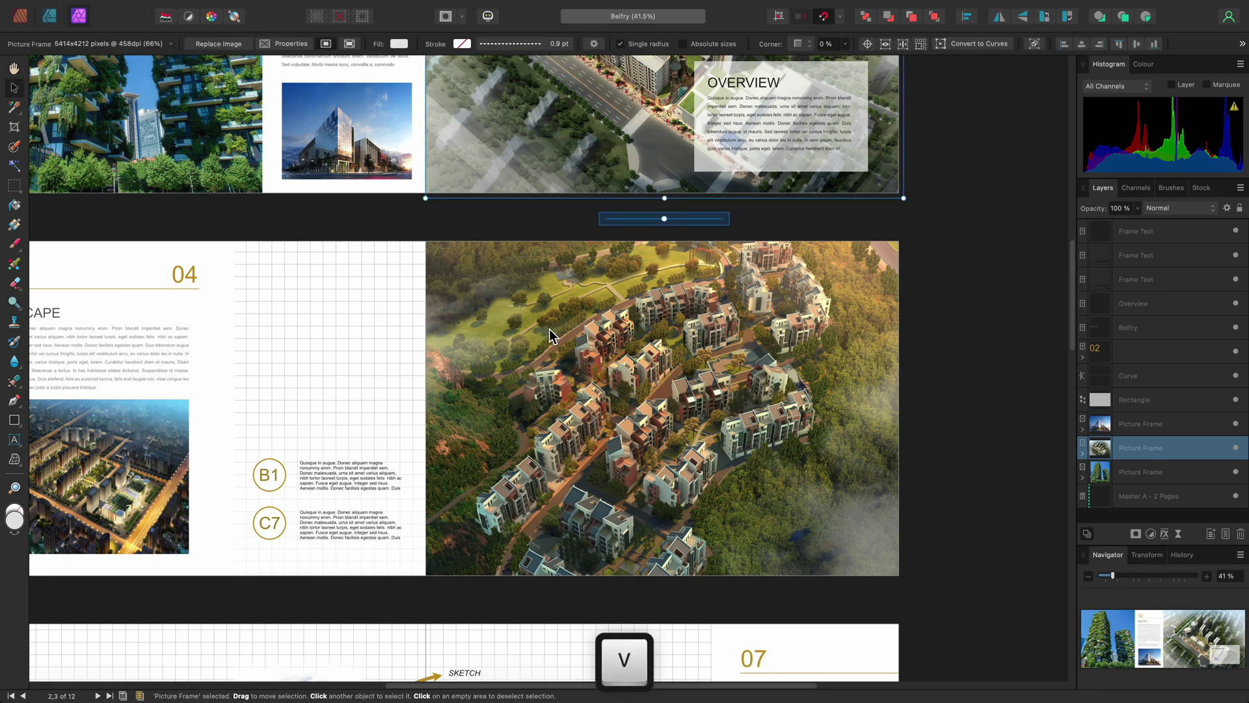
Select the aerial village image and add a Live Depth of Field blur filter layer
{"action": "left_click", "coordinate": [841, 373]}
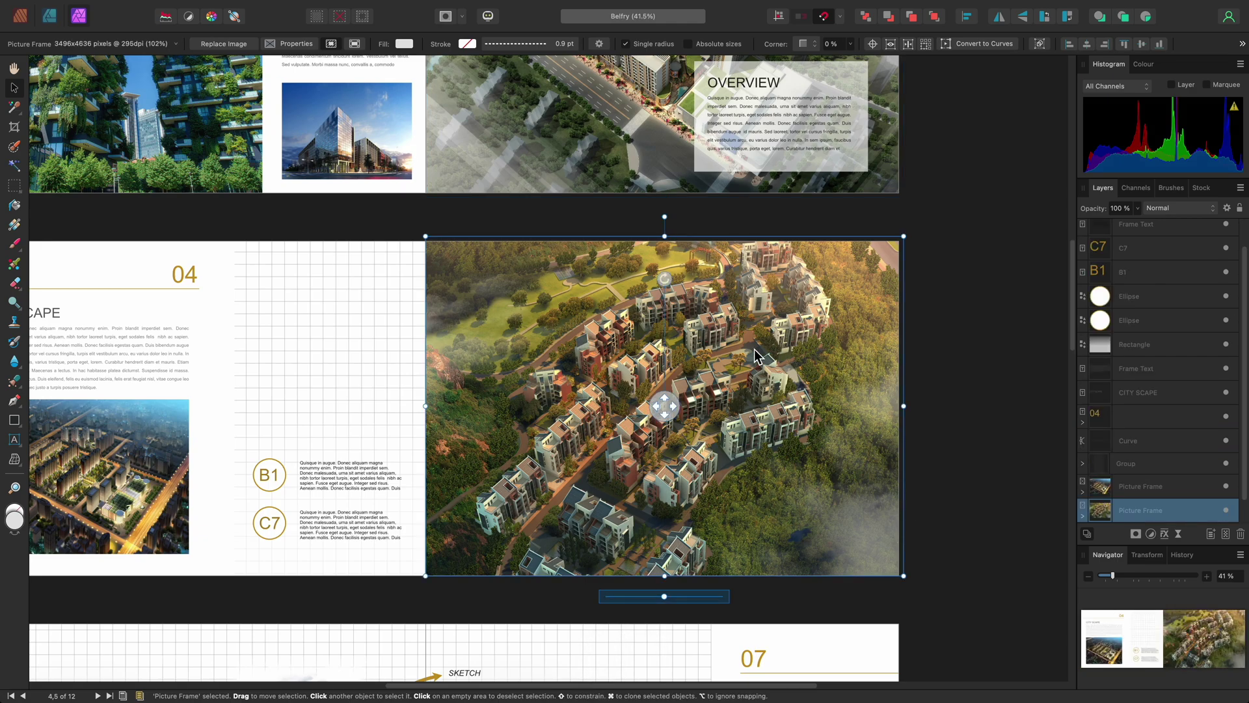
{"action": "left_click", "coordinate": [300, 7]}
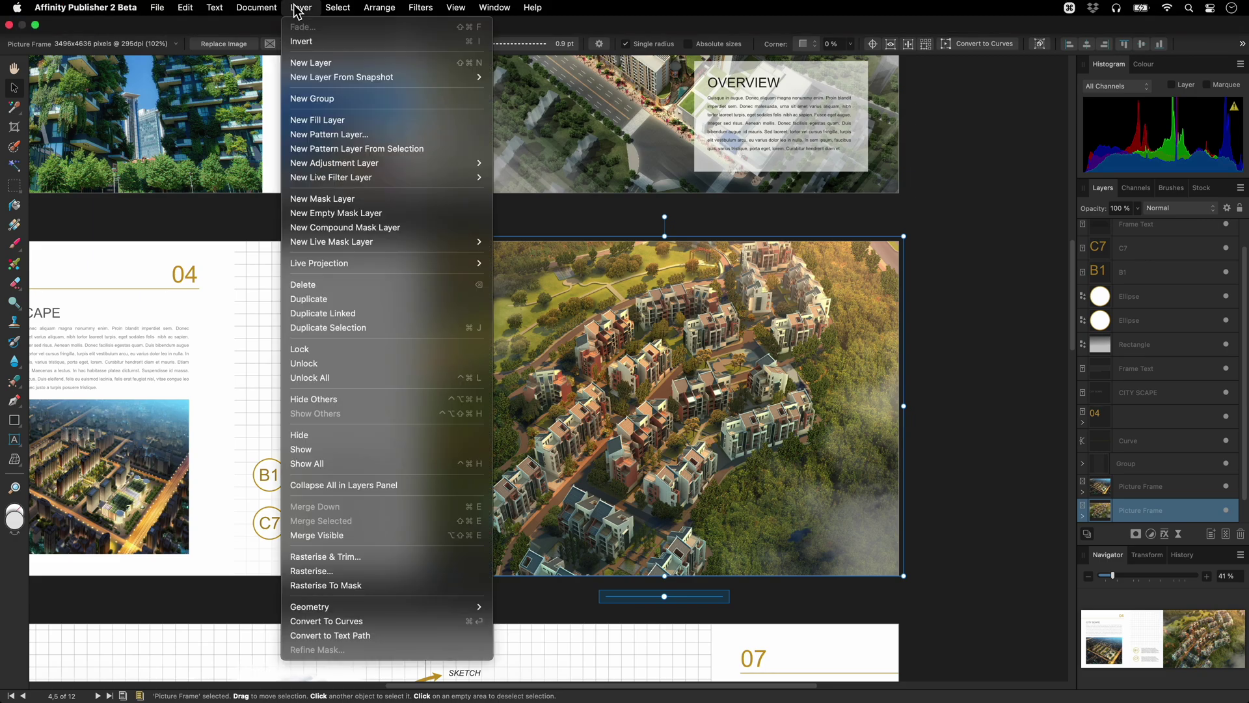
{"action": "mouse_move", "coordinate": [454, 178]}
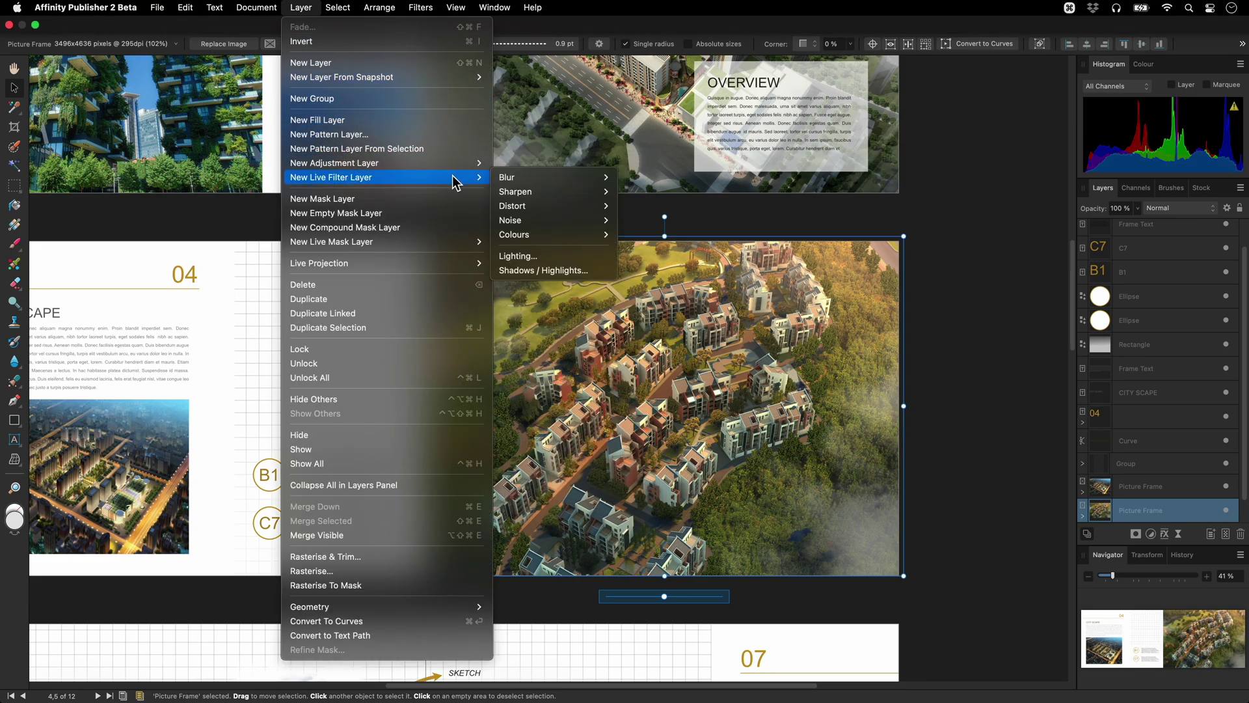
{"action": "mouse_move", "coordinate": [546, 186]}
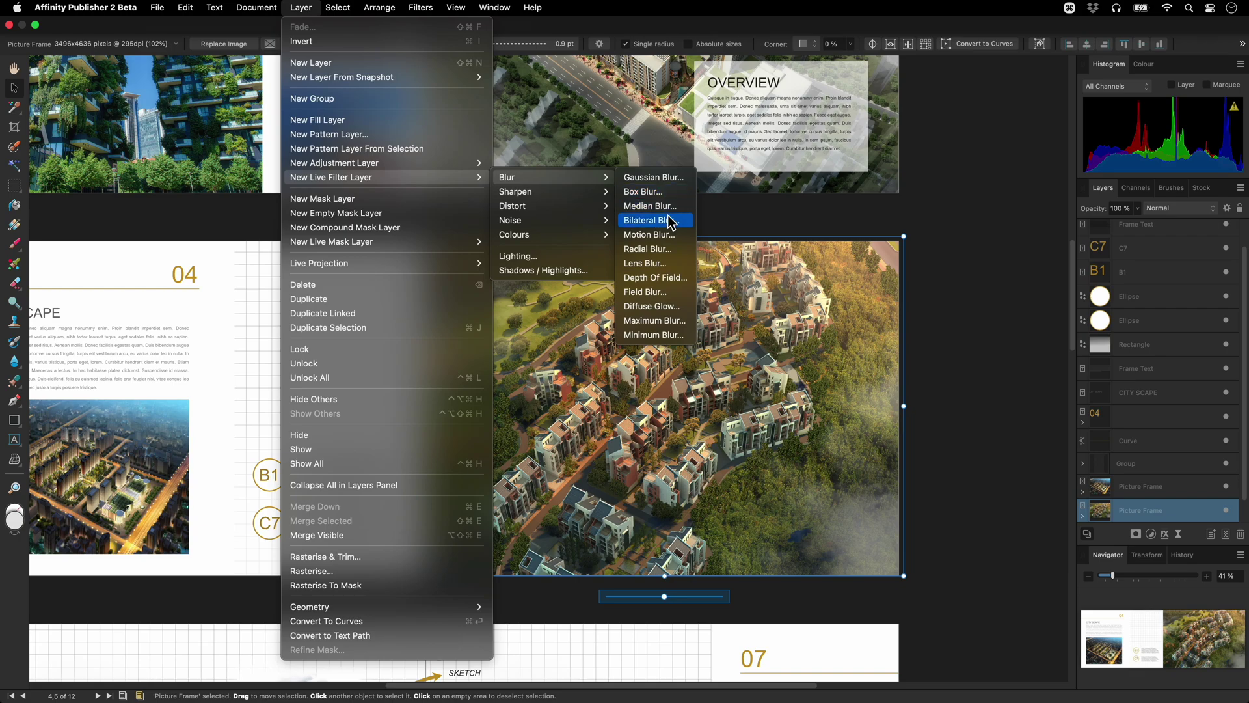
{"action": "left_click", "coordinate": [679, 278]}
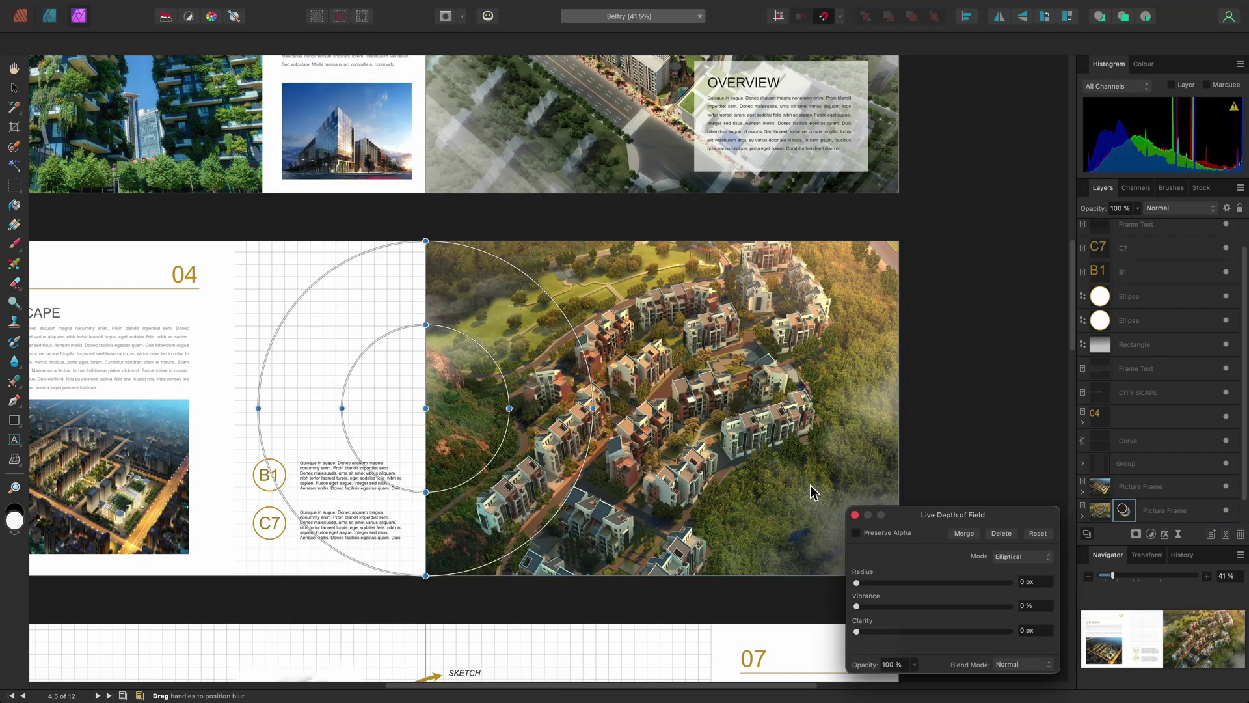
Enable Preserve Alpha, switch the blur to Tilt Shift mode, and raise the radius to 70.6 px
{"action": "left_click", "coordinate": [862, 532]}
{"action": "left_click", "coordinate": [1049, 558]}
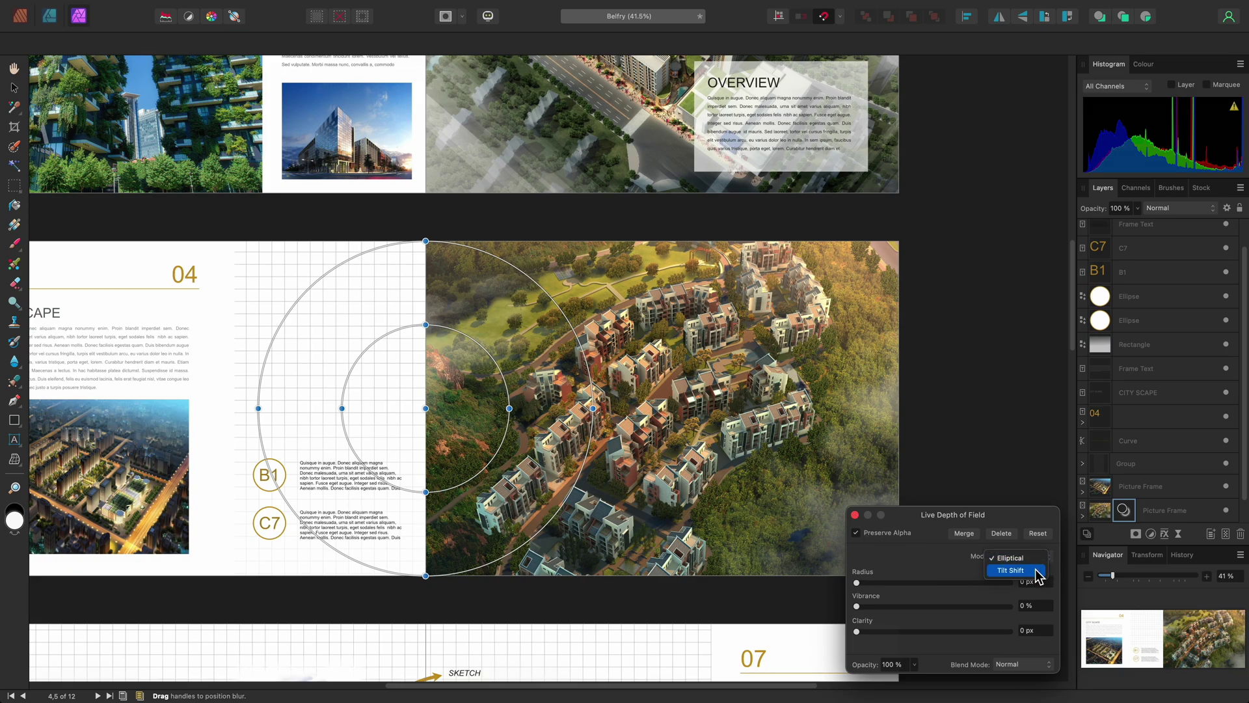
{"action": "left_click", "coordinate": [1012, 570]}
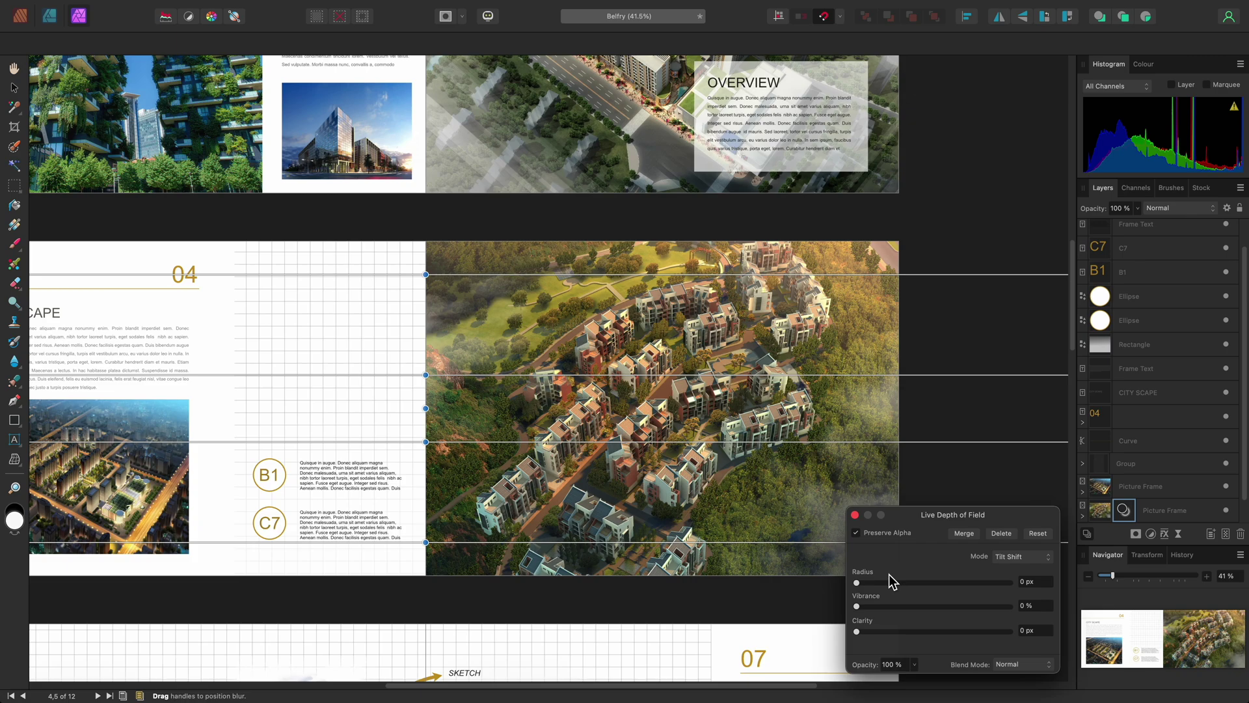
{"action": "left_click_drag", "start_coordinate": [858, 582], "coordinate": [1000, 589]}
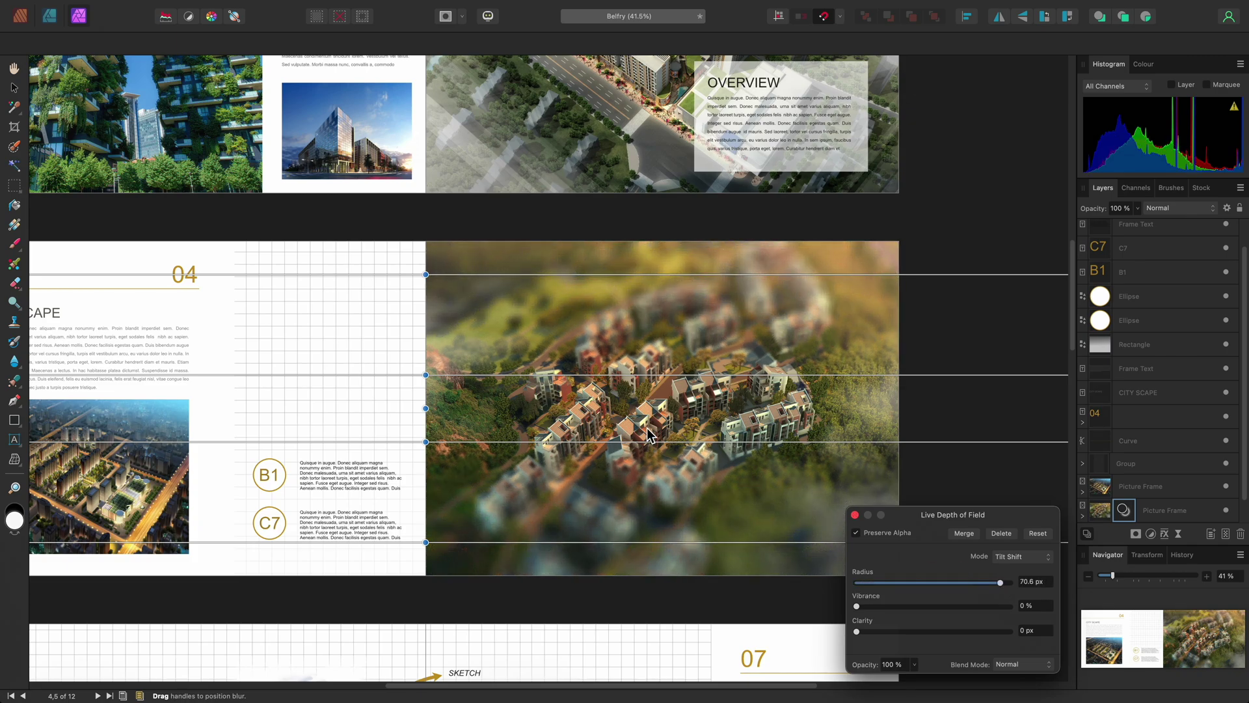
Position the sharp focus band over the buildings and rotate it diagonally
{"action": "left_click_drag", "start_coordinate": [426, 408], "coordinate": [676, 405]}
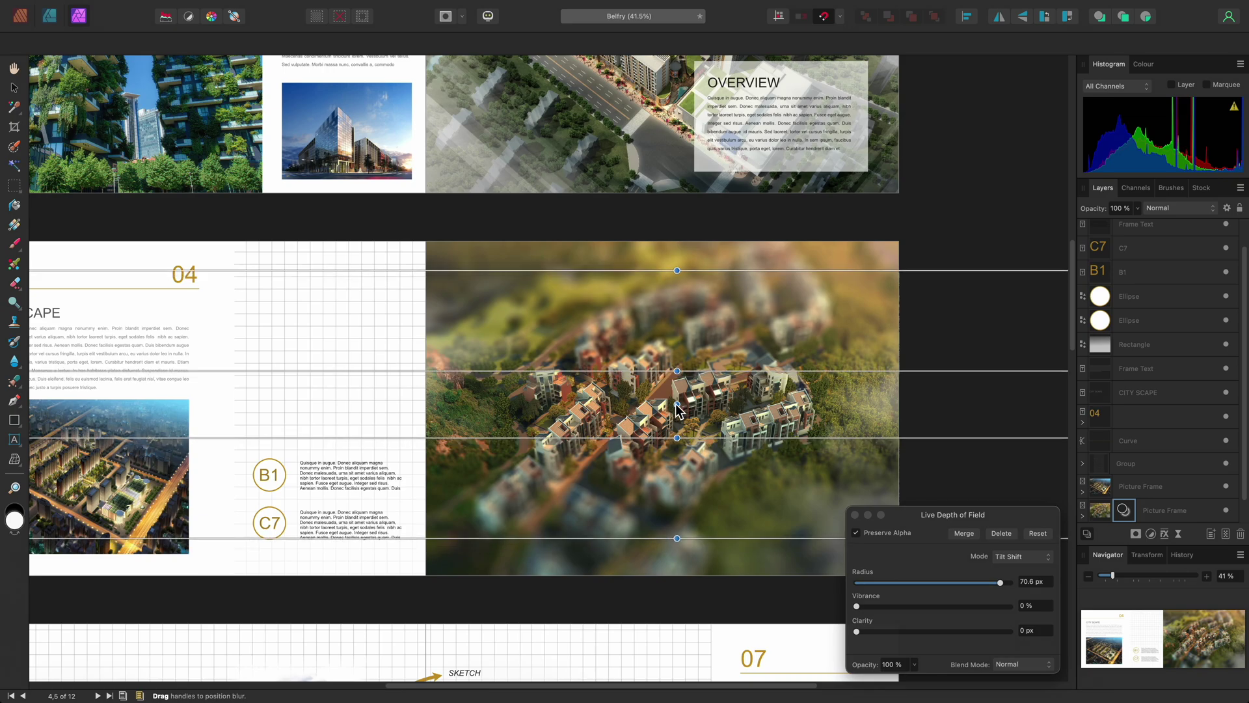
{"action": "left_click_drag", "start_coordinate": [676, 270], "coordinate": [522, 164]}
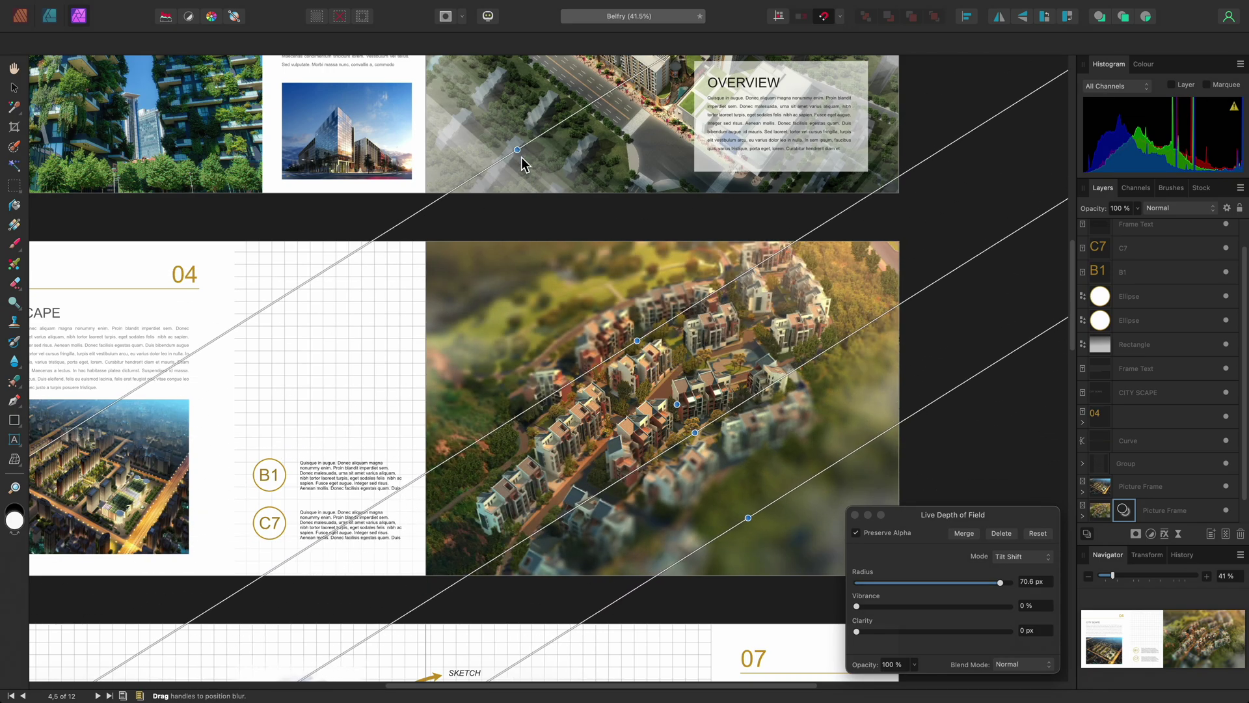
{"action": "left_click_drag", "start_coordinate": [746, 520], "coordinate": [857, 604]}
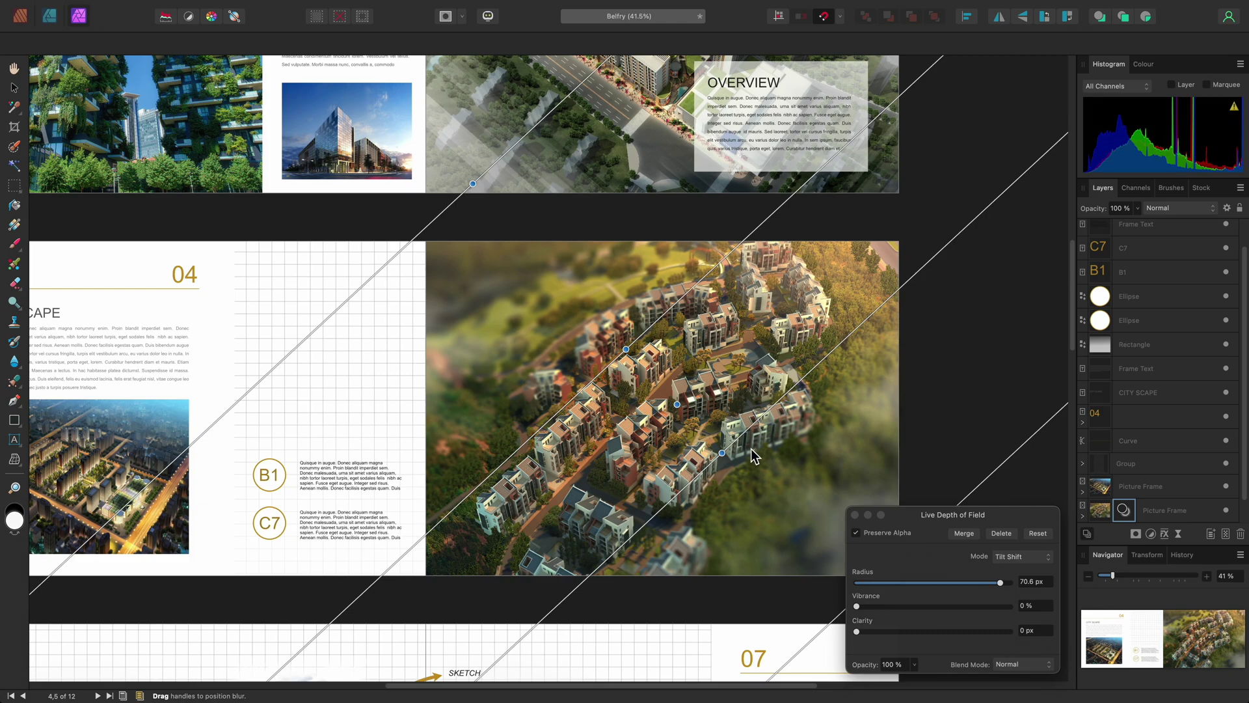
Close the blur settings, expand the village Picture Frame, and toggle Depth of Field Blur off and on
{"action": "left_click", "coordinate": [855, 514]}
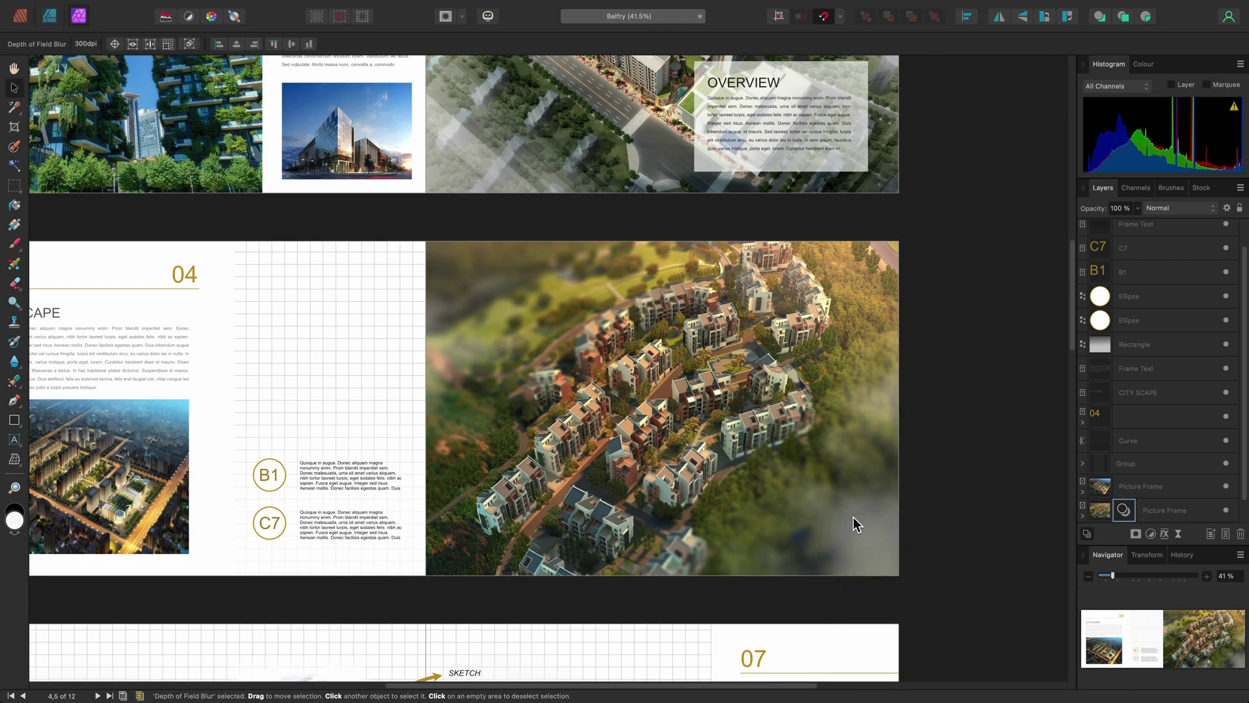
{"action": "scroll", "coordinate": [1123, 470], "scroll_direction": "down", "scroll_amount": 1}
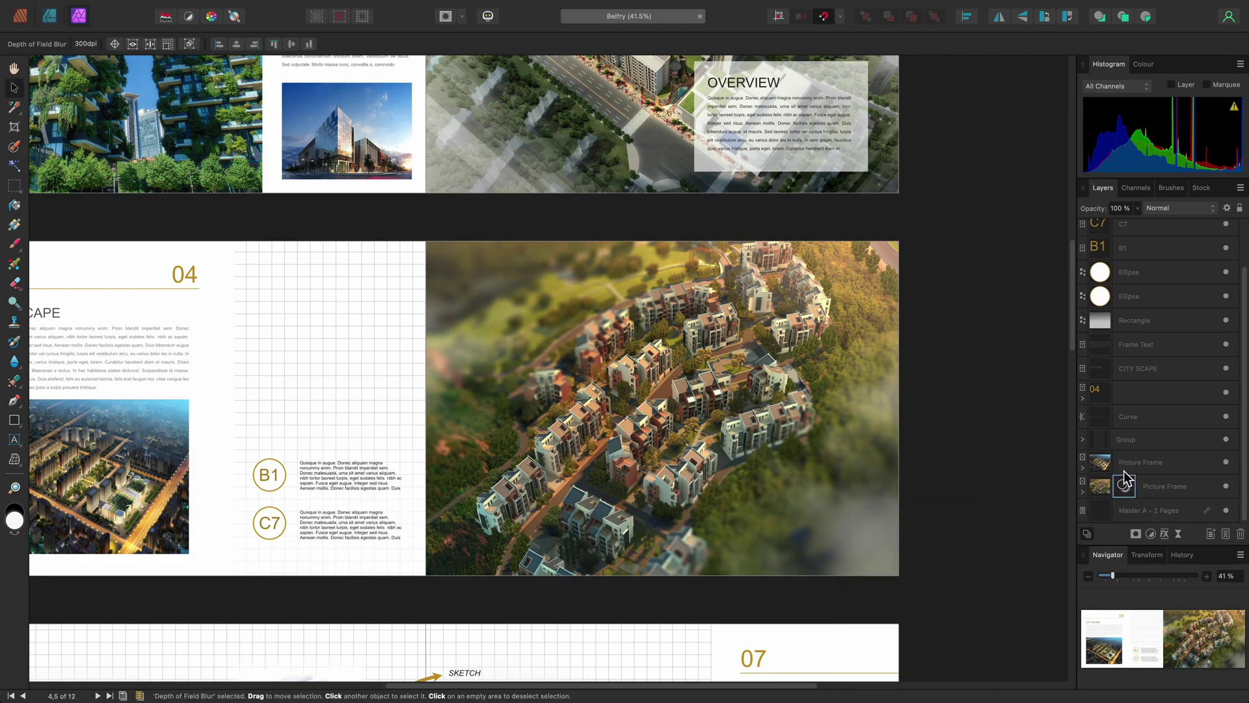
{"action": "left_click", "coordinate": [1083, 492]}
{"action": "scroll", "coordinate": [1142, 505], "scroll_direction": "down", "scroll_amount": 2}
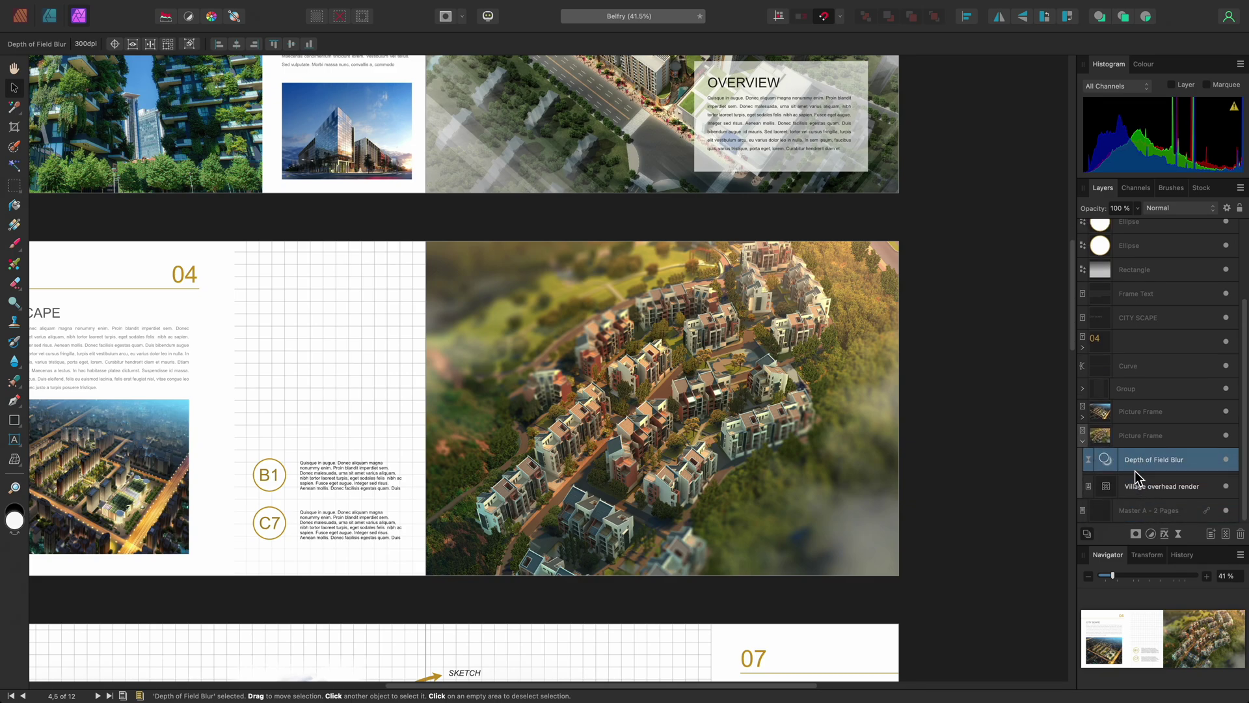
{"action": "left_click", "coordinate": [1225, 460]}
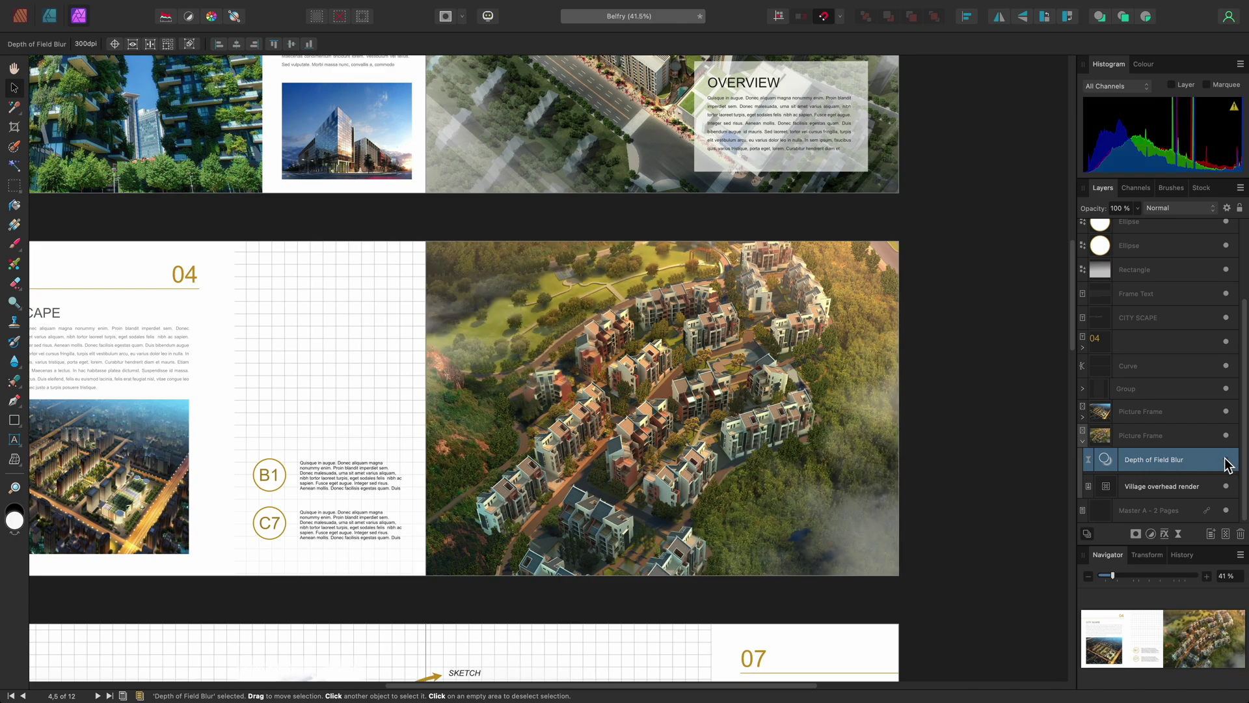
{"action": "left_click", "coordinate": [1226, 460]}
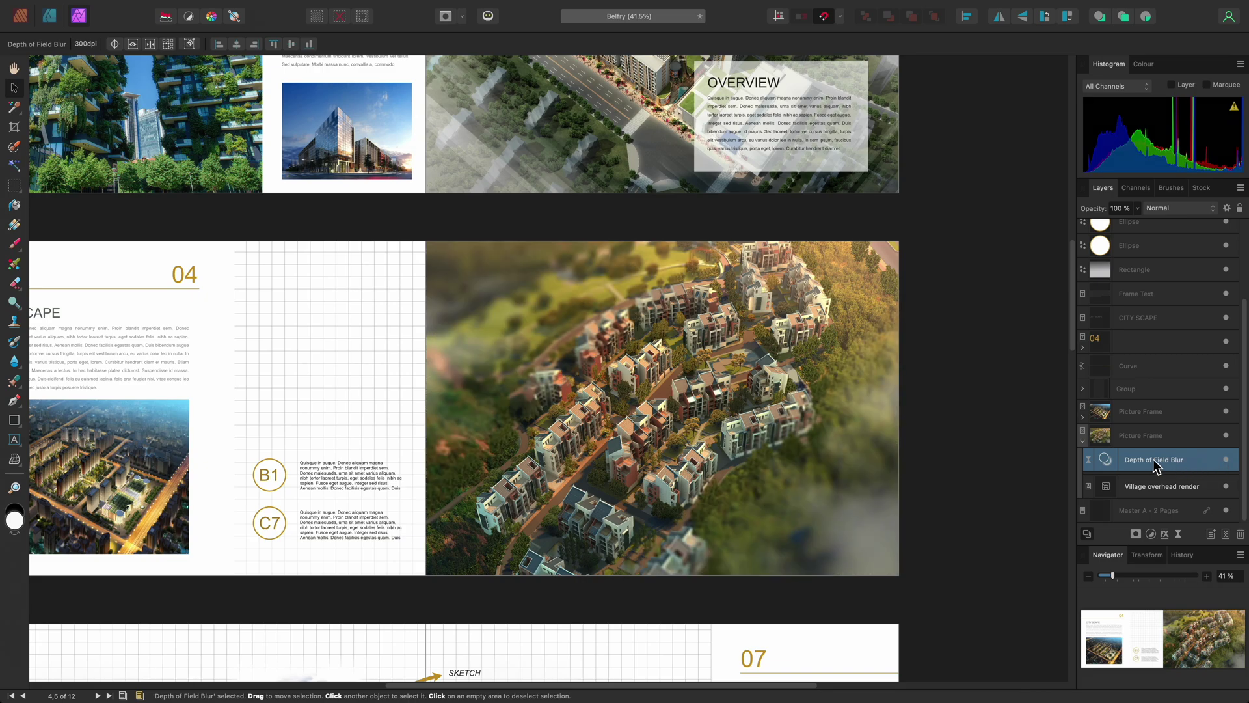
Reopen the Depth of Field Blur, set Vibrance to 100%, and fine-tune the tilt-shift band's angle
{"action": "double_click", "coordinate": [1112, 462]}
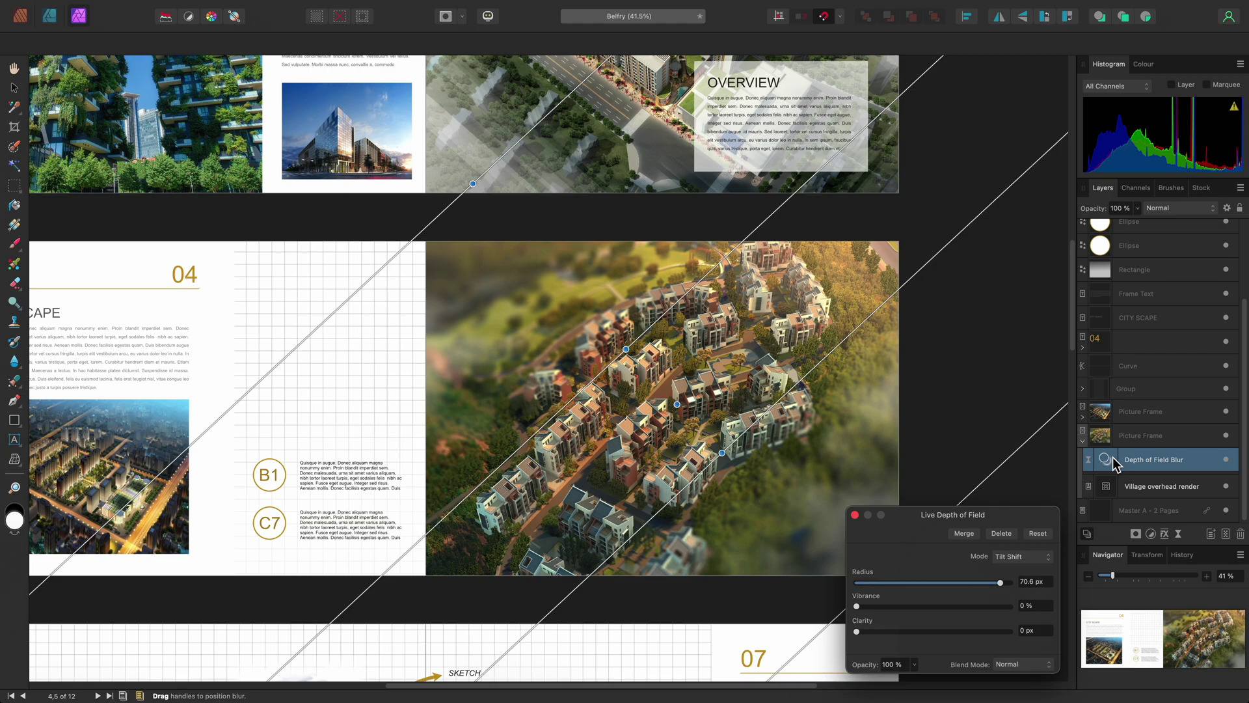
{"action": "left_click_drag", "start_coordinate": [878, 608], "coordinate": [1045, 615]}
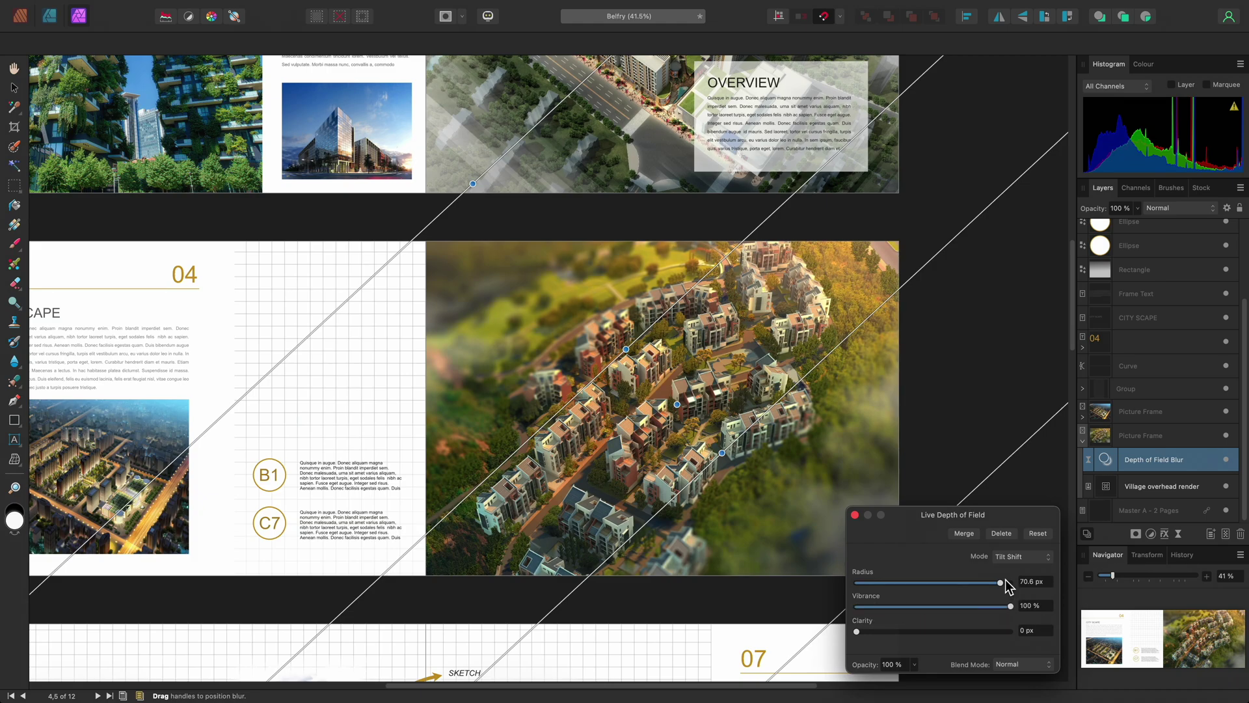
{"action": "scroll", "coordinate": [625, 338], "scroll_direction": "down", "scroll_amount": 3}
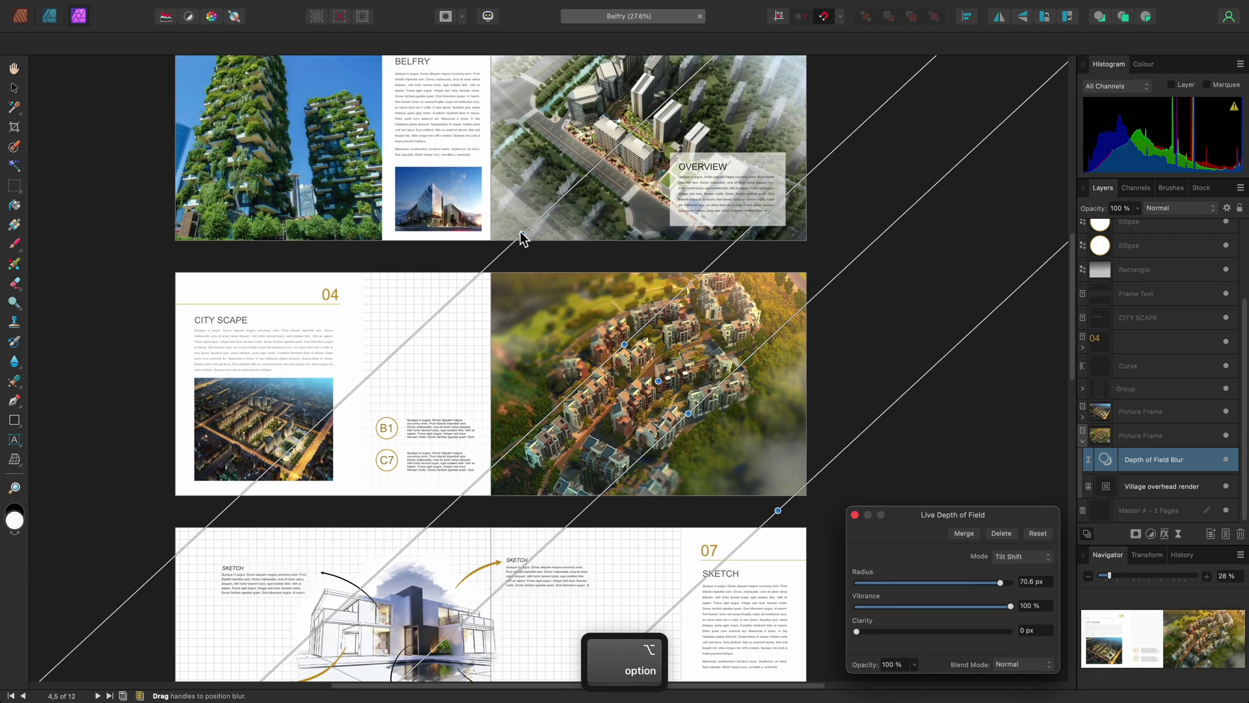
{"action": "left_click_drag", "start_coordinate": [521, 236], "coordinate": [540, 248]}
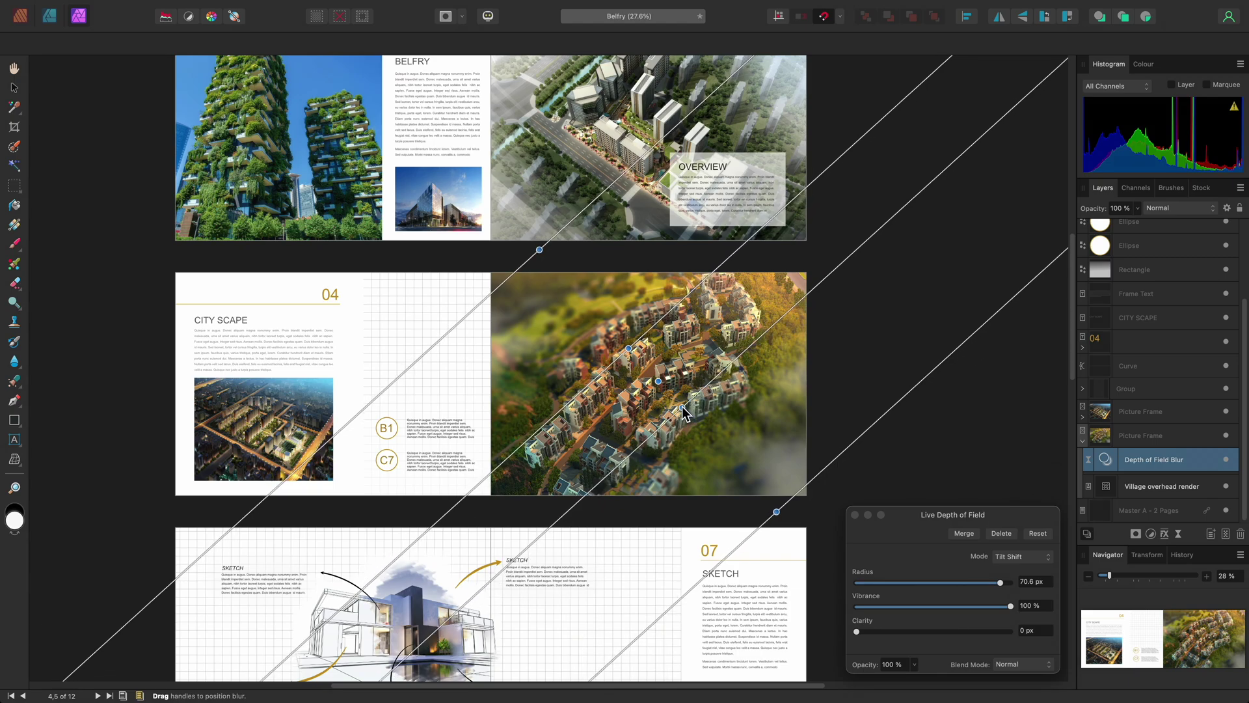
{"action": "left_click_drag", "start_coordinate": [629, 348], "coordinate": [623, 345]}
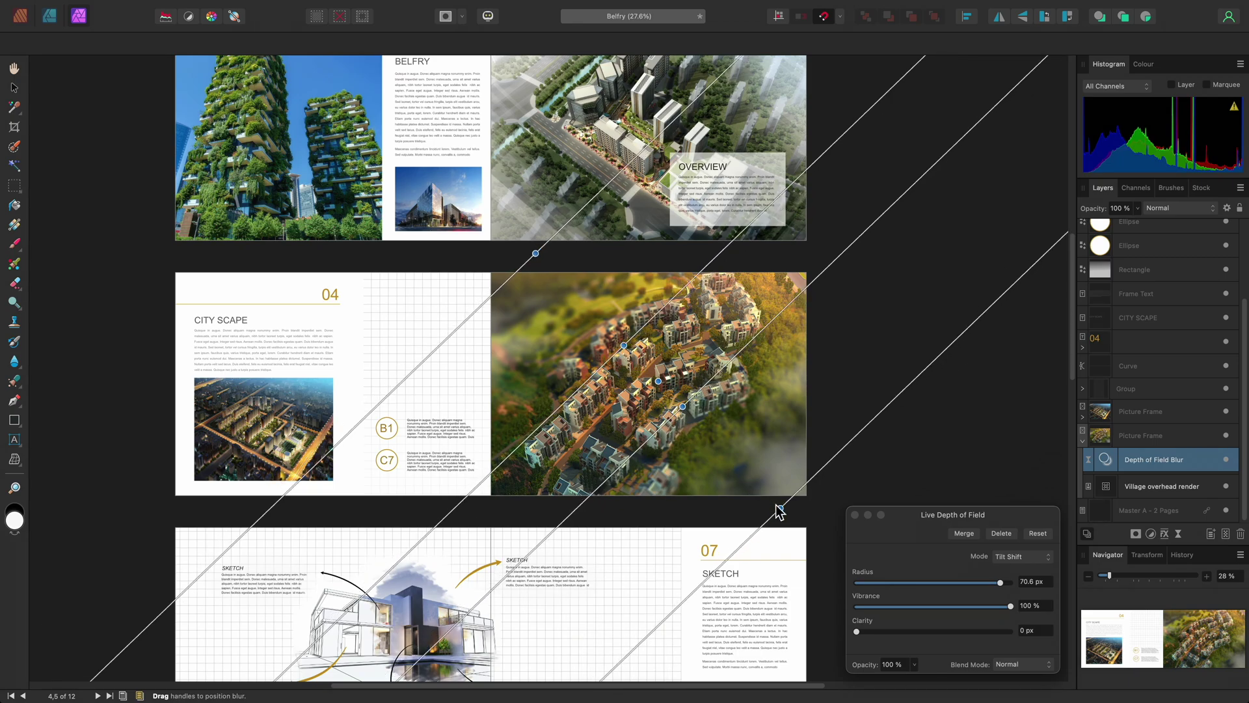
{"action": "left_click_drag", "start_coordinate": [780, 508], "coordinate": [803, 524]}
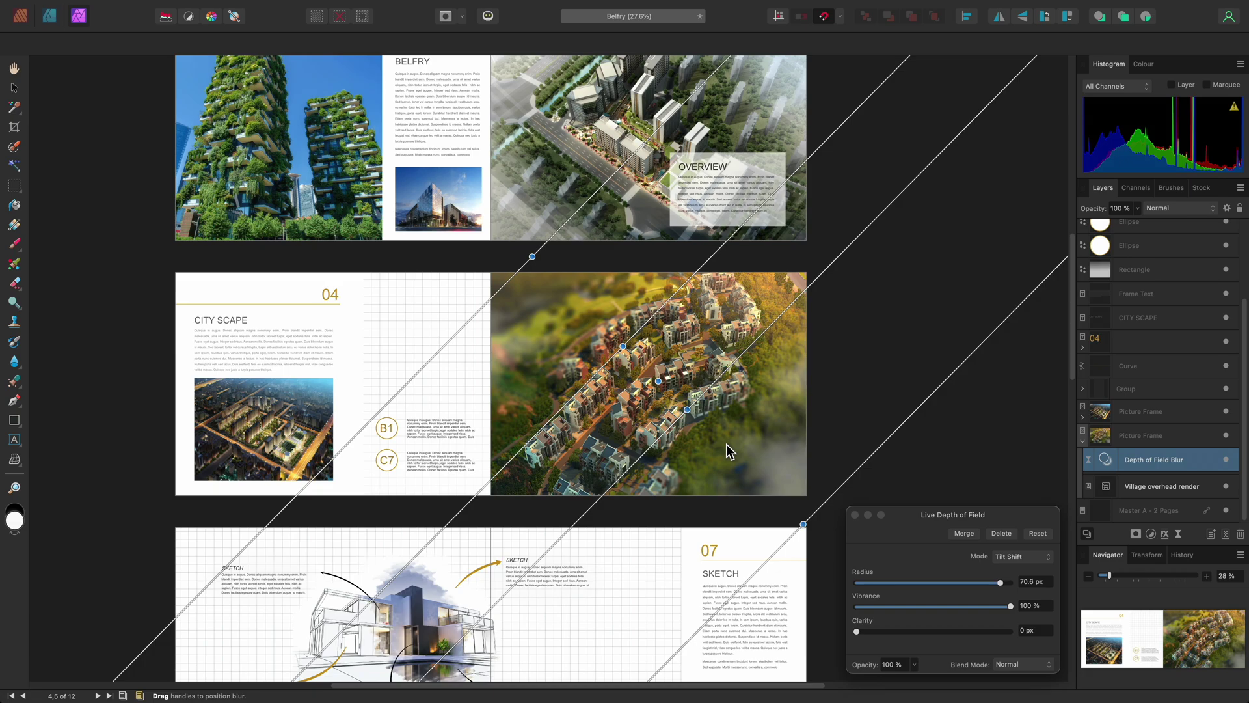
{"action": "key", "text": "Escape"}
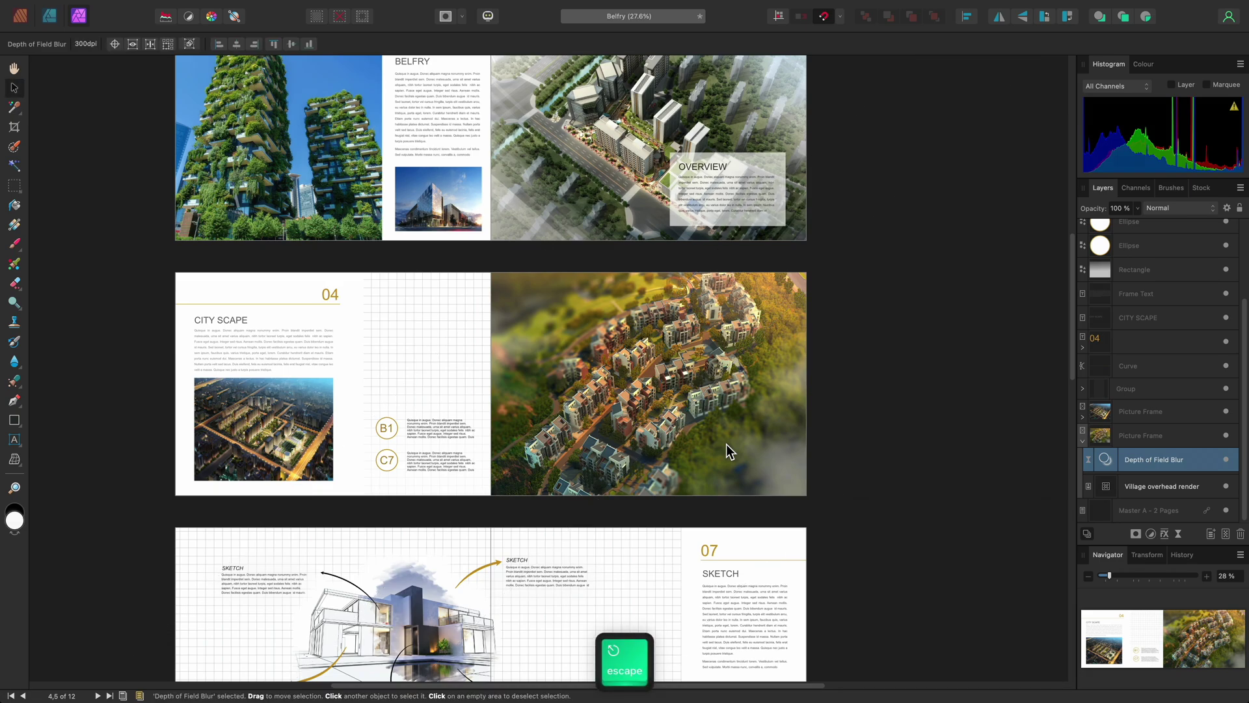
Pan up to the glass office building image and select it
{"action": "key", "text": "space"}
{"action": "left_click_drag", "start_coordinate": [651, 88], "coordinate": [644, 456]}
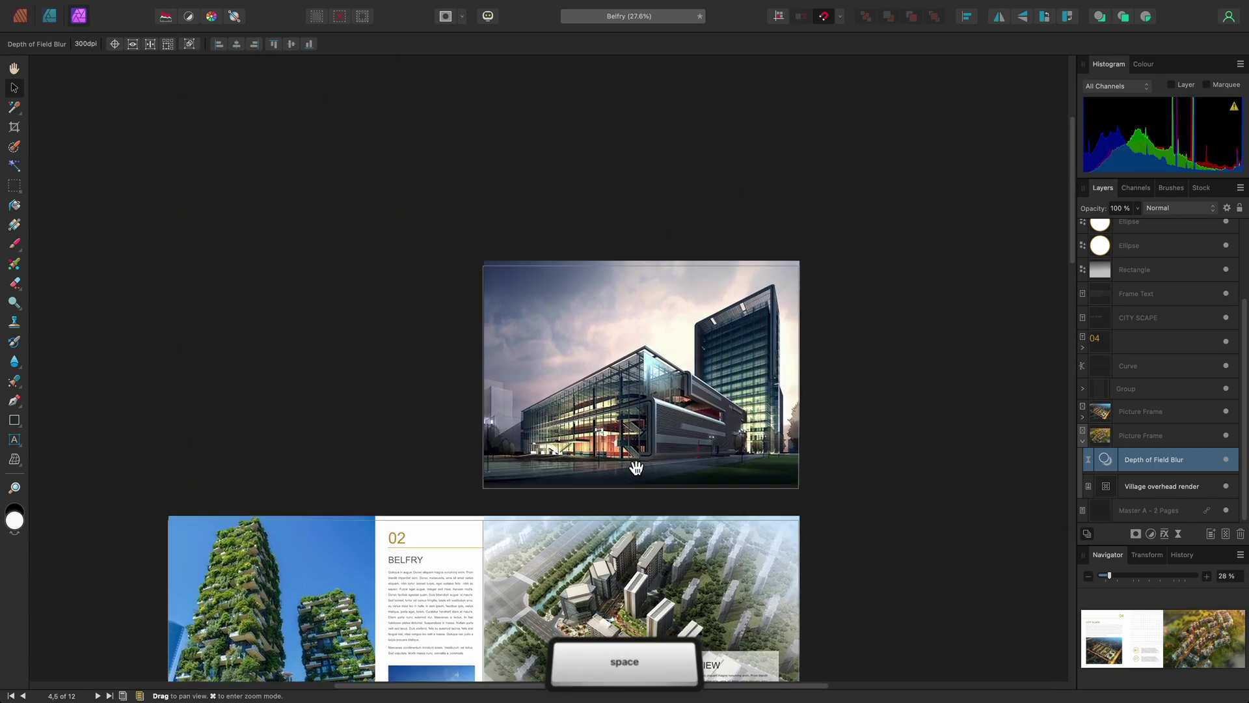
{"action": "scroll", "coordinate": [646, 419], "scroll_direction": "up", "scroll_amount": 5}
{"action": "scroll", "coordinate": [660, 449], "scroll_direction": "up", "scroll_amount": 2}
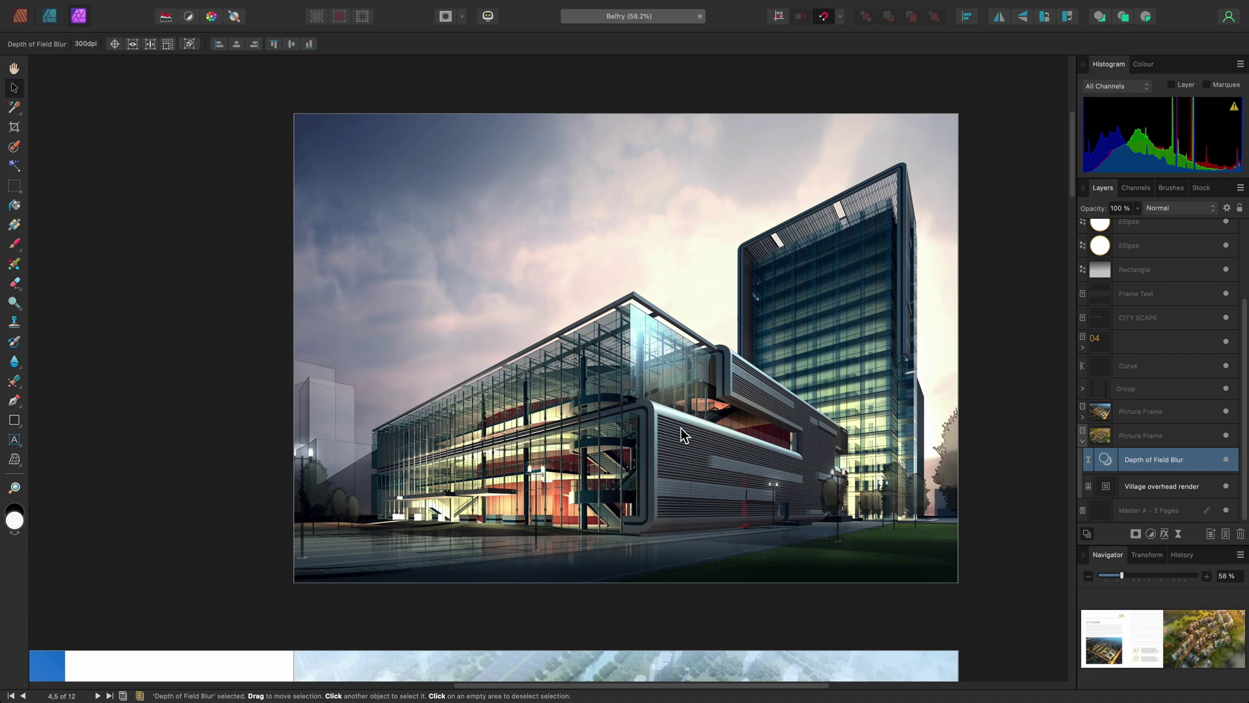
{"action": "left_click", "coordinate": [680, 429]}
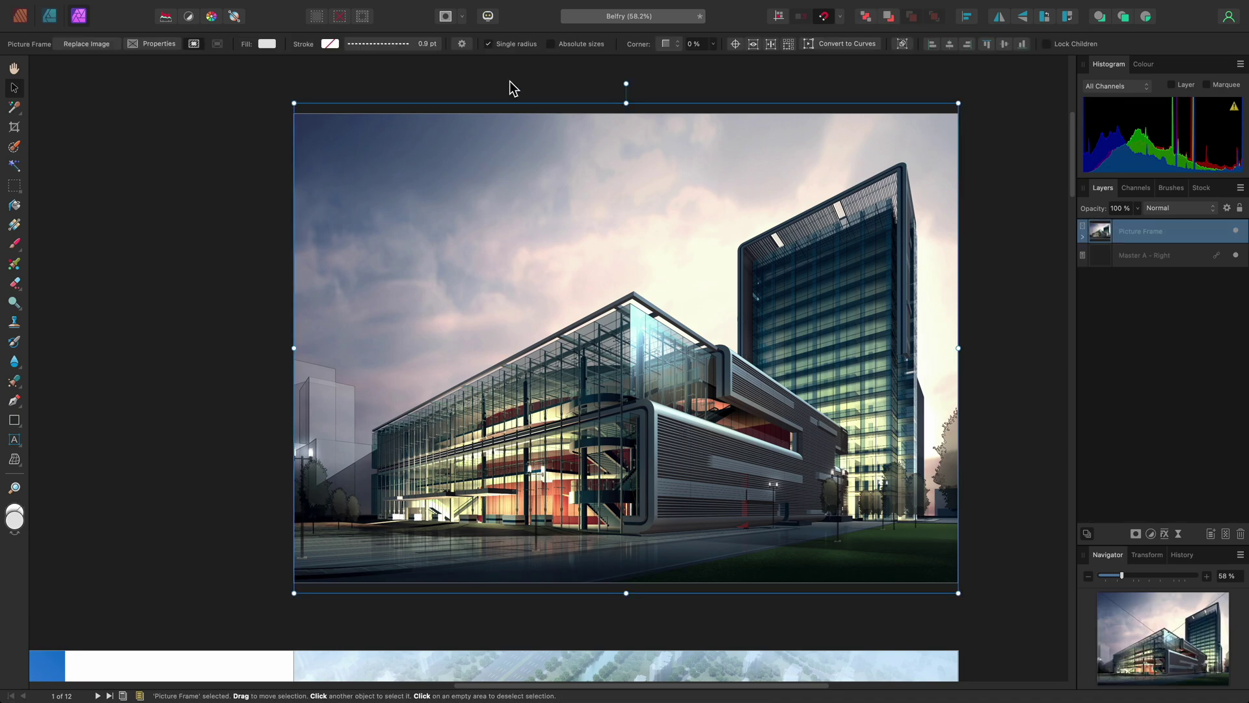
Add a Live Clarity sharpening filter via Layer > New Live Filter Layer > Sharpen
{"action": "mouse_move", "coordinate": [446, 8]}
{"action": "left_click", "coordinate": [300, 7]}
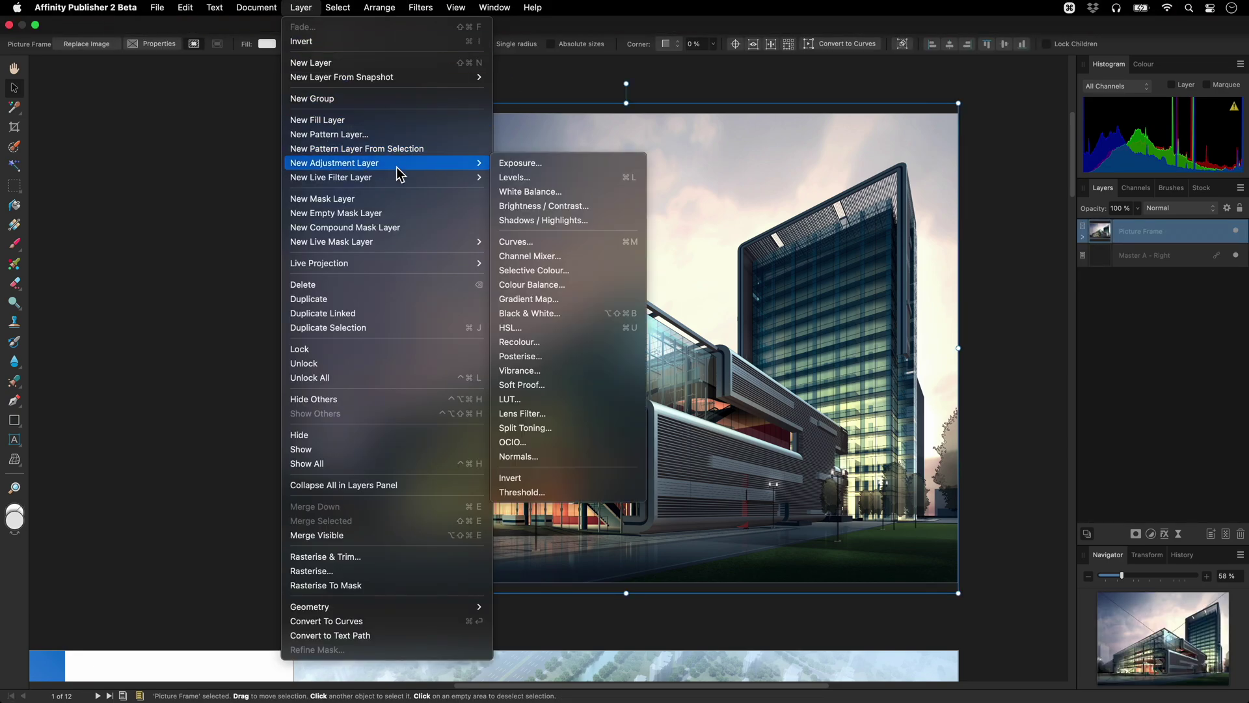
{"action": "mouse_move", "coordinate": [398, 179]}
{"action": "mouse_move", "coordinate": [594, 198]}
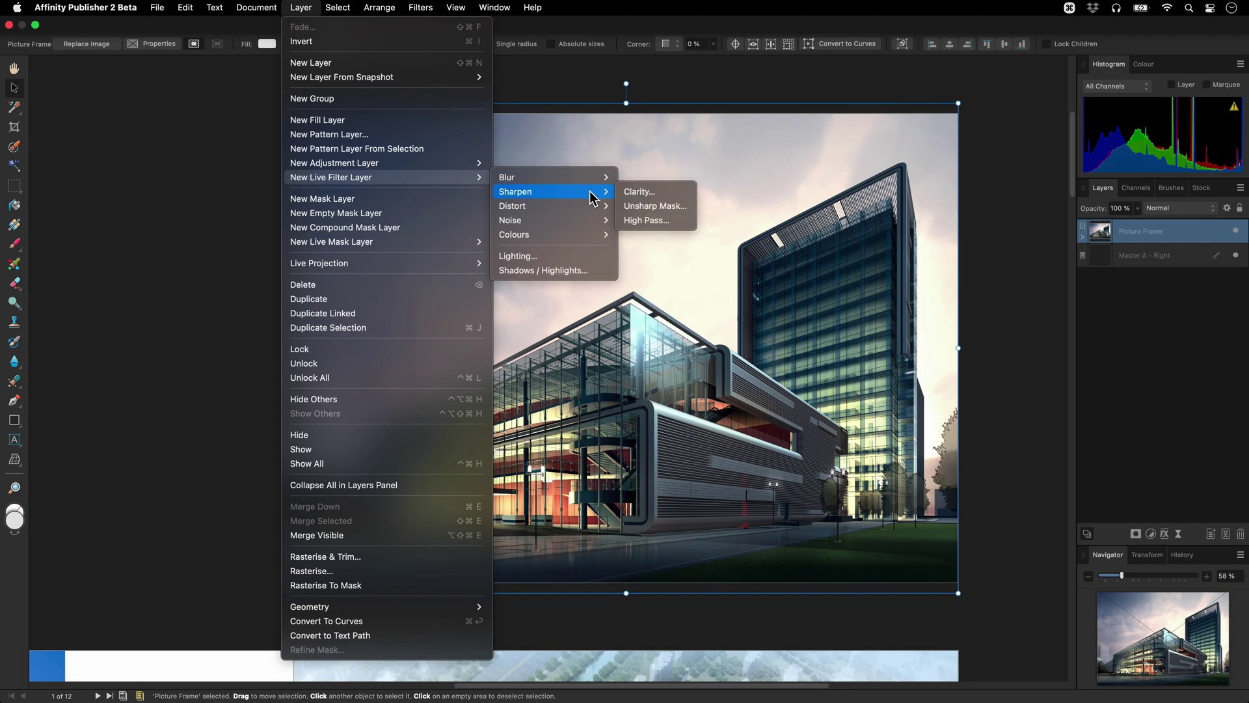
{"action": "left_click", "coordinate": [681, 195]}
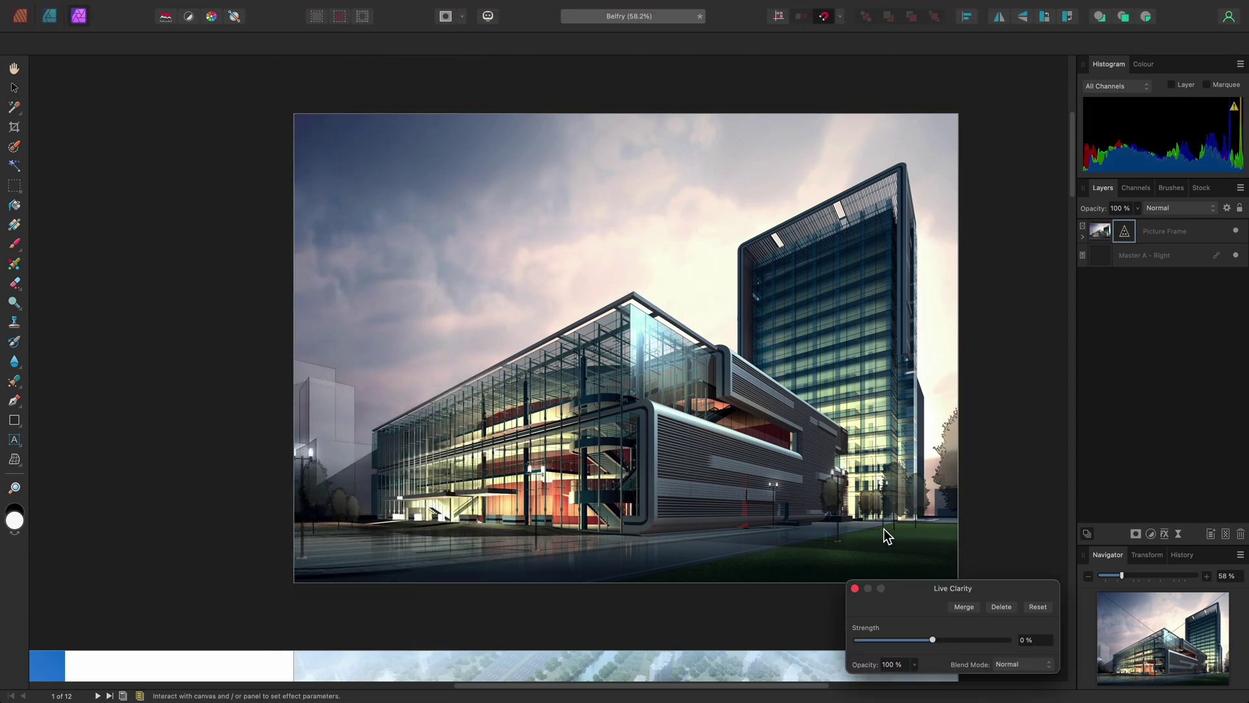
Drag the Live Clarity strength to 100% and close its settings
{"action": "left_click_drag", "start_coordinate": [933, 640], "coordinate": [1047, 651]}
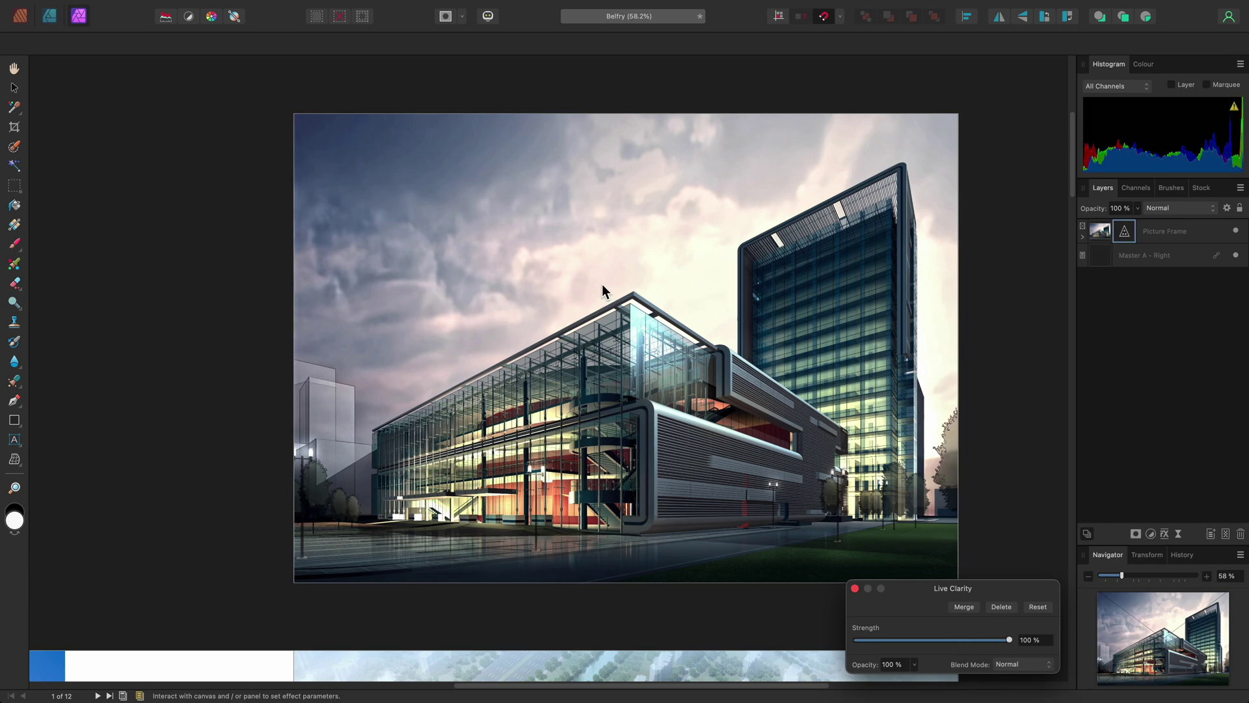
{"action": "scroll", "coordinate": [603, 284], "scroll_direction": "up", "scroll_amount": 2, "text": "alt"}
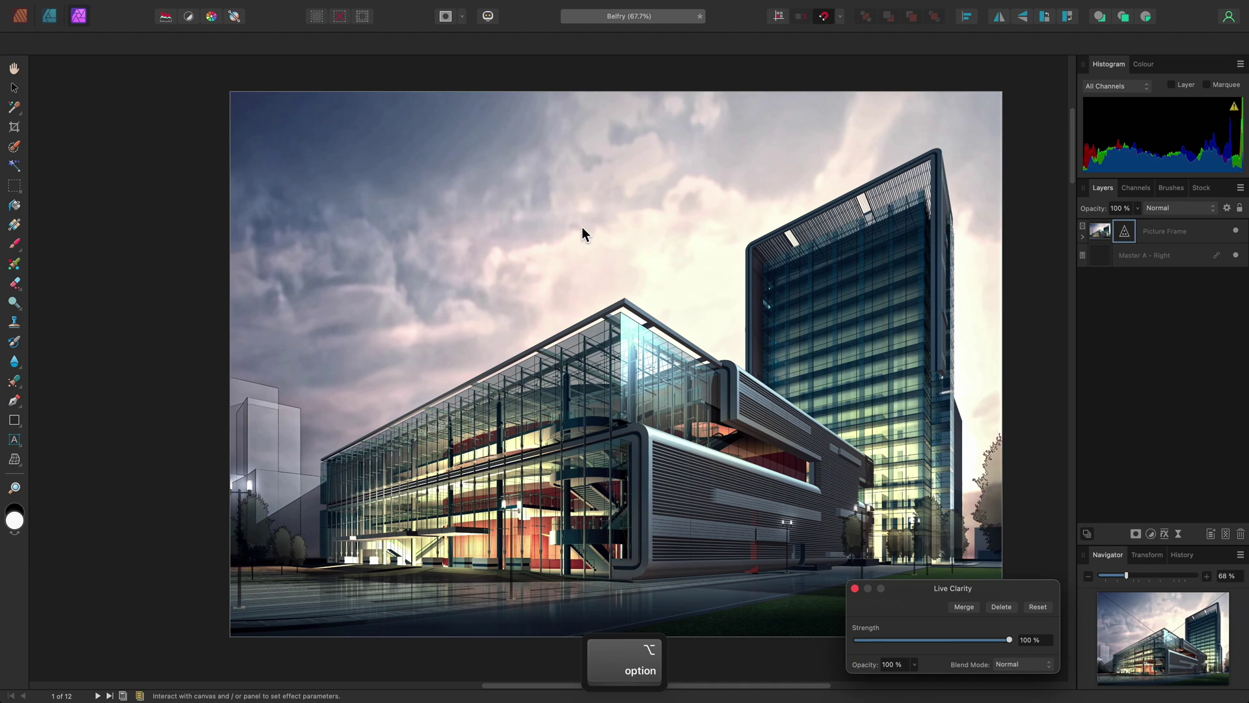
{"action": "key", "text": "Escape"}
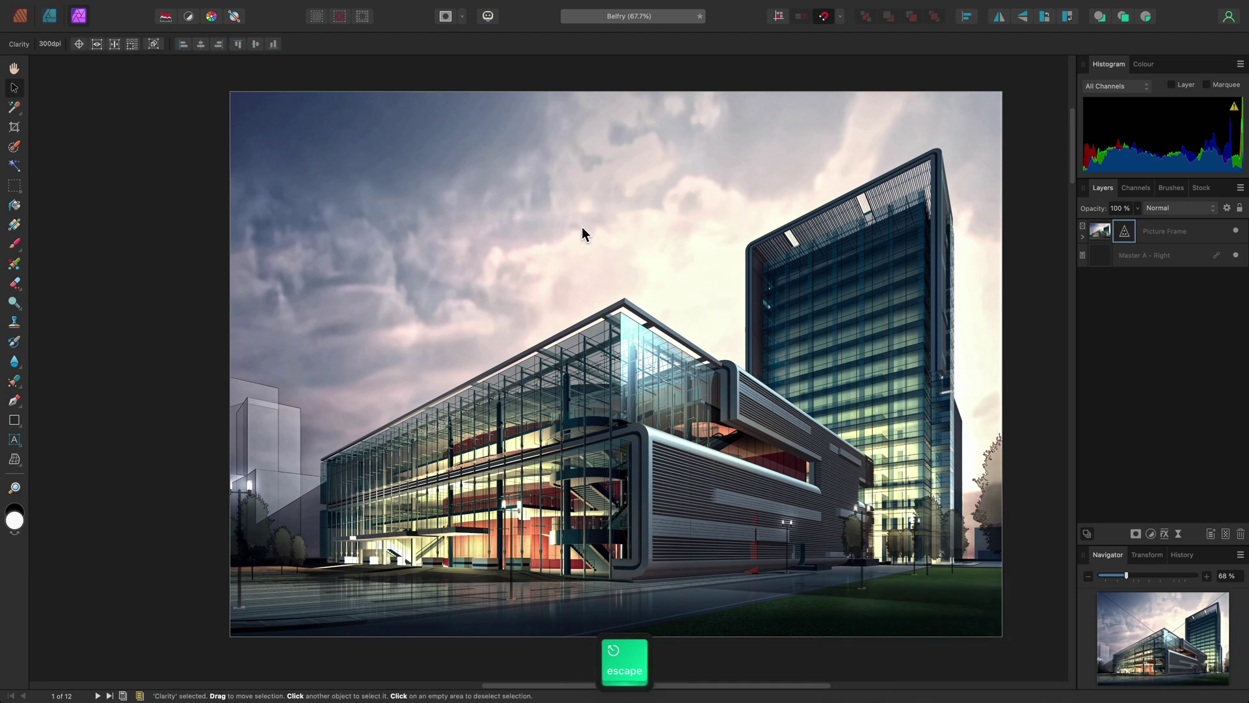
Set up the Paint Brush at 0% hardness and about 1000 px width
{"action": "left_click", "coordinate": [20, 247]}
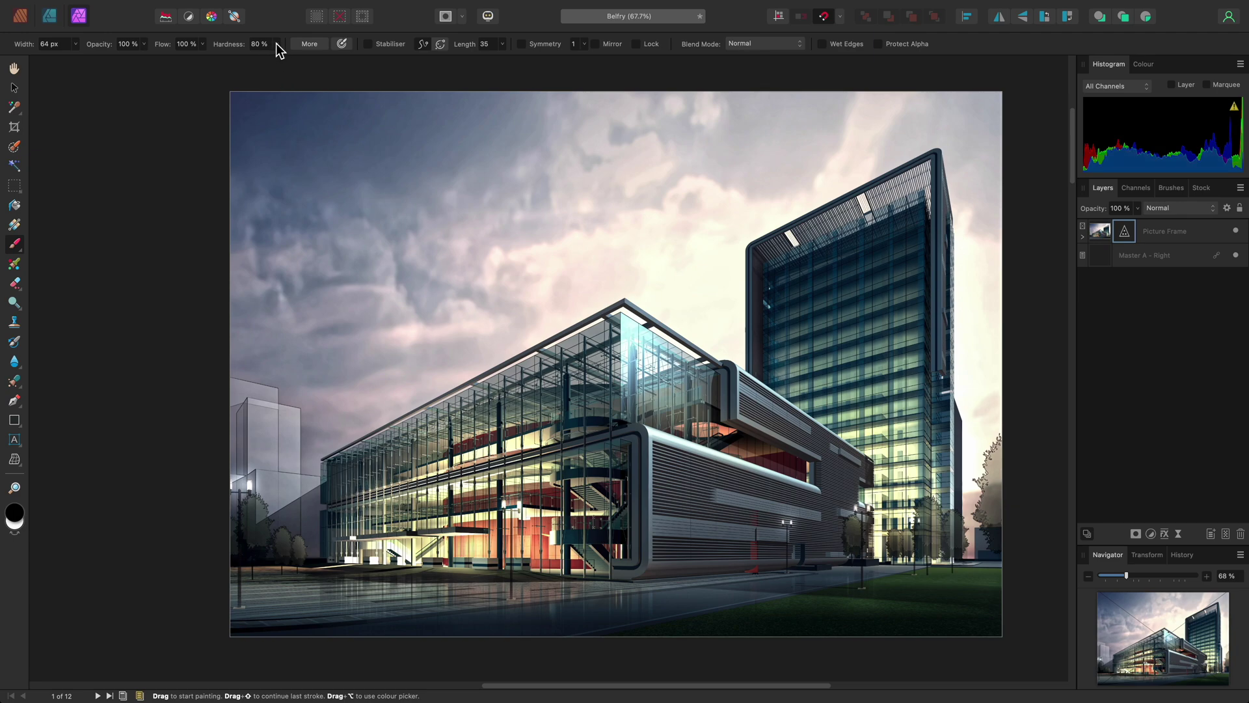
{"action": "left_click_drag", "start_coordinate": [277, 44], "coordinate": [185, 62]}
{"action": "key", "text": "bracketright"}
{"action": "key", "text": "bracketright"}
{"action": "key", "text": "bracketright"}
{"action": "key", "text": "bracketright"}
{"action": "key", "text": "bracketright"}
{"action": "key", "text": "bracketright"}
{"action": "key", "text": "bracketright"}
{"action": "key", "text": "bracketright"}
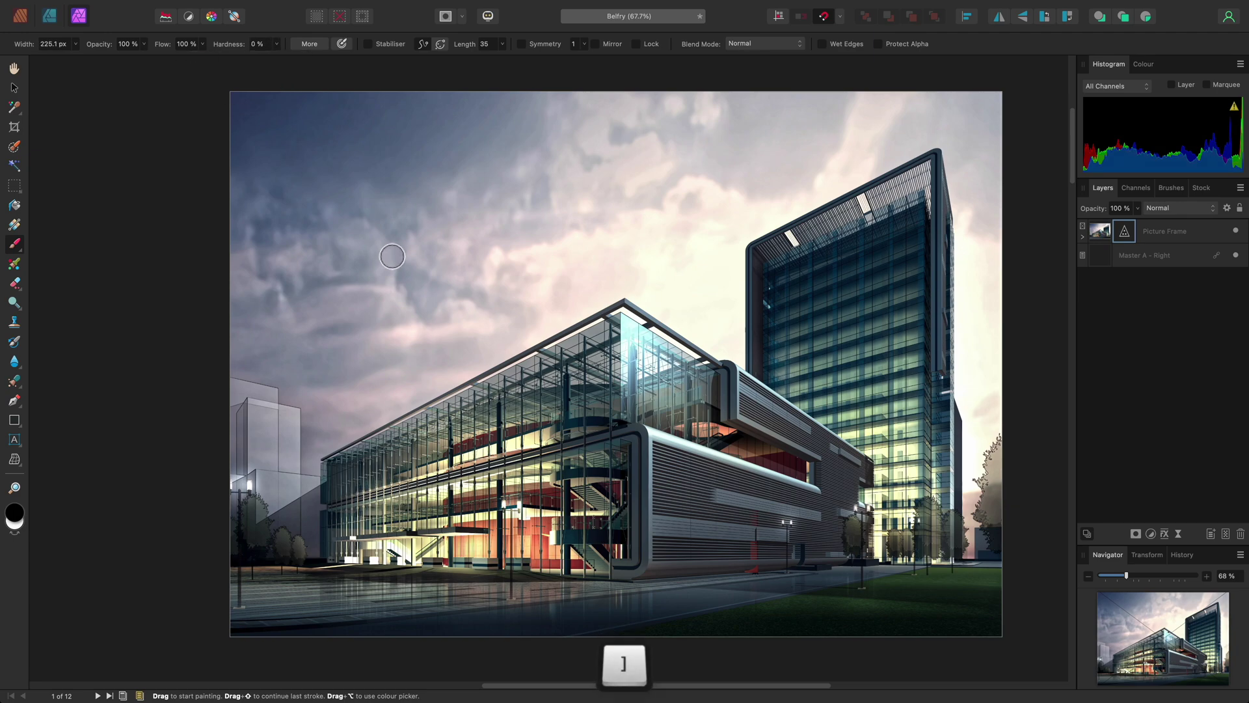
{"action": "key", "text": "bracketright"}
{"action": "key", "text": "bracketright"}
{"action": "key", "text": "bracketright"}
{"action": "key", "text": "bracketright"}
{"action": "key", "text": "bracketright"}
{"action": "key", "text": "bracketright"}
{"action": "key", "text": "bracketright"}
{"action": "key", "text": "bracketright"}
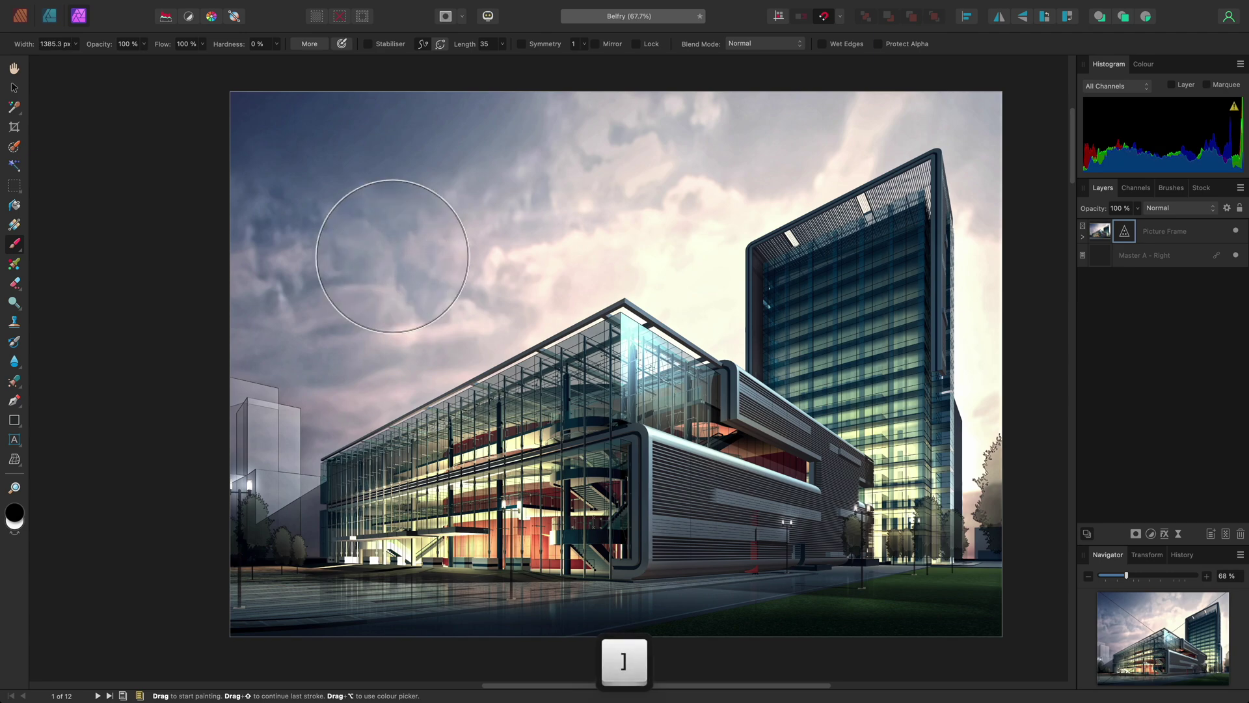
{"action": "key", "text": "bracketleft"}
{"action": "key", "text": "bracketleft"}
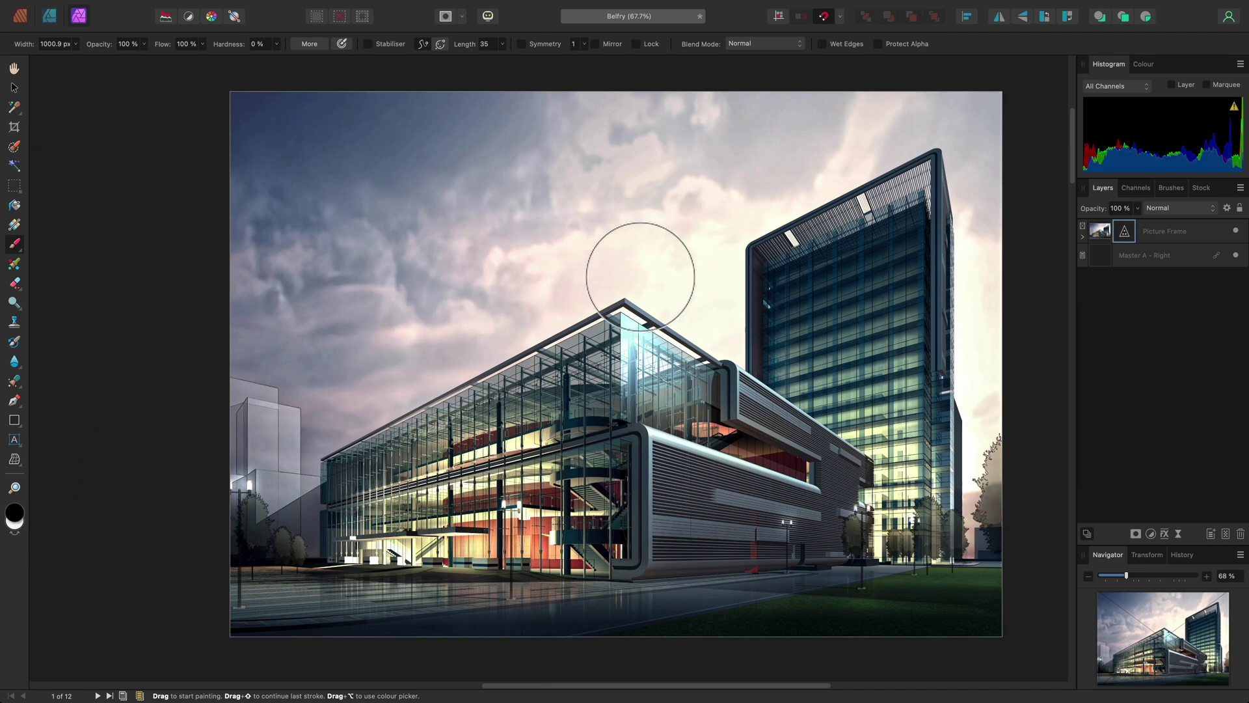
Check the black paint colour, paint Clarity out of the sky, then undo the last stroke
{"action": "left_click", "coordinate": [1144, 64]}
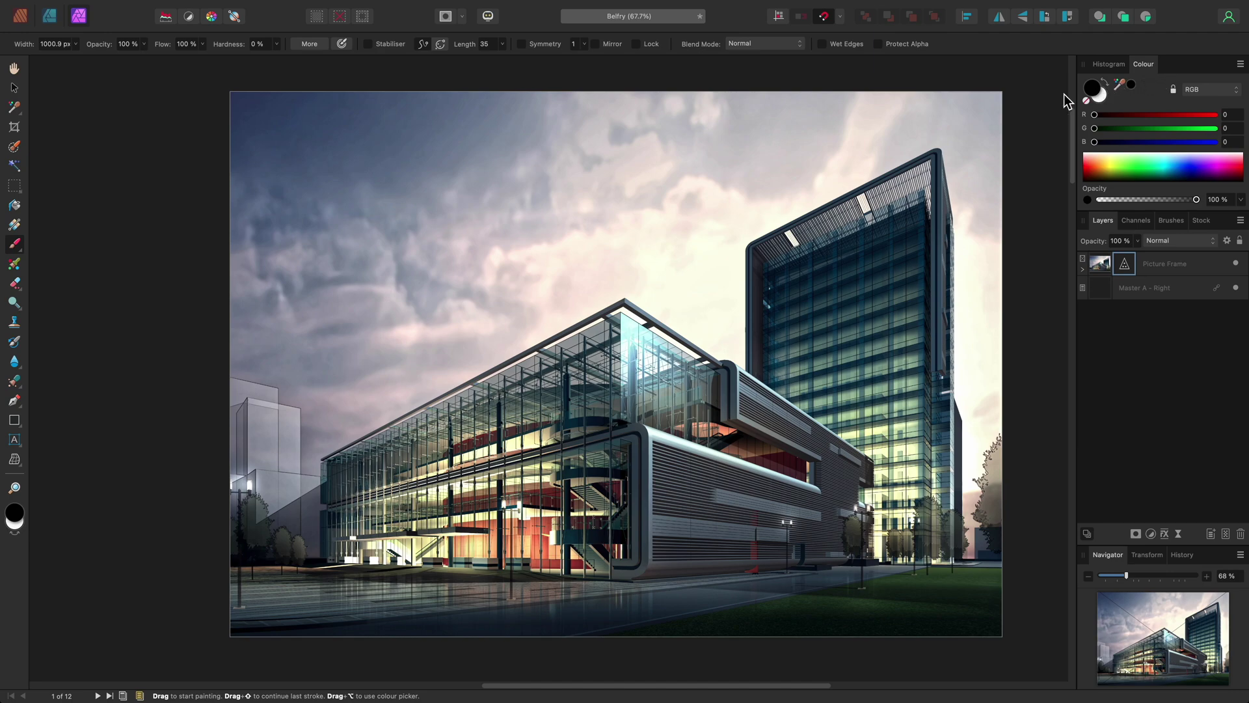
{"action": "mouse_move", "coordinate": [492, 231]}
{"action": "left_mouse_down"}
{"action": "mouse_move", "coordinate": [558, 197]}
{"action": "mouse_move", "coordinate": [456, 233]}
{"action": "mouse_move", "coordinate": [428, 182]}
{"action": "mouse_move", "coordinate": [273, 170]}
{"action": "mouse_move", "coordinate": [255, 186]}
{"action": "mouse_move", "coordinate": [382, 320]}
{"action": "mouse_move", "coordinate": [494, 285]}
{"action": "mouse_move", "coordinate": [367, 374]}
{"action": "mouse_move", "coordinate": [230, 398]}
{"action": "mouse_move", "coordinate": [683, 154]}
{"action": "mouse_move", "coordinate": [724, 99]}
{"action": "mouse_move", "coordinate": [847, 113]}
{"action": "mouse_move", "coordinate": [971, 93]}
{"action": "left_mouse_up"}
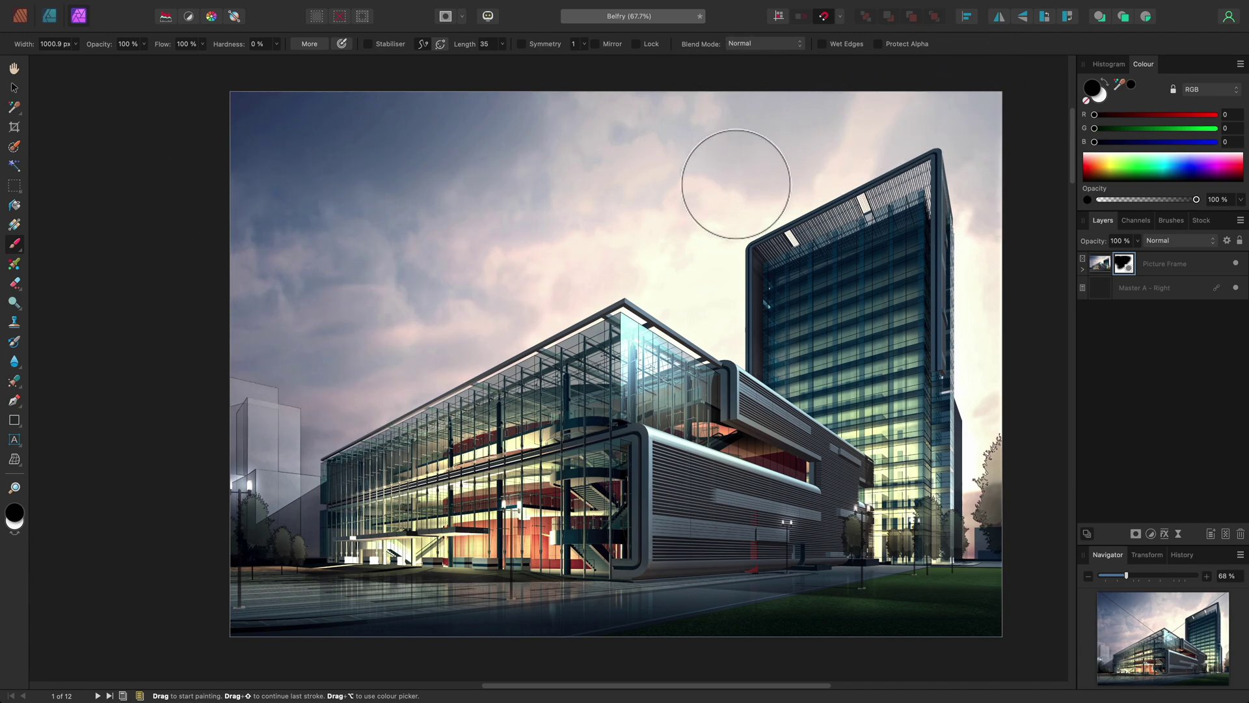
{"action": "key", "text": "super+z"}
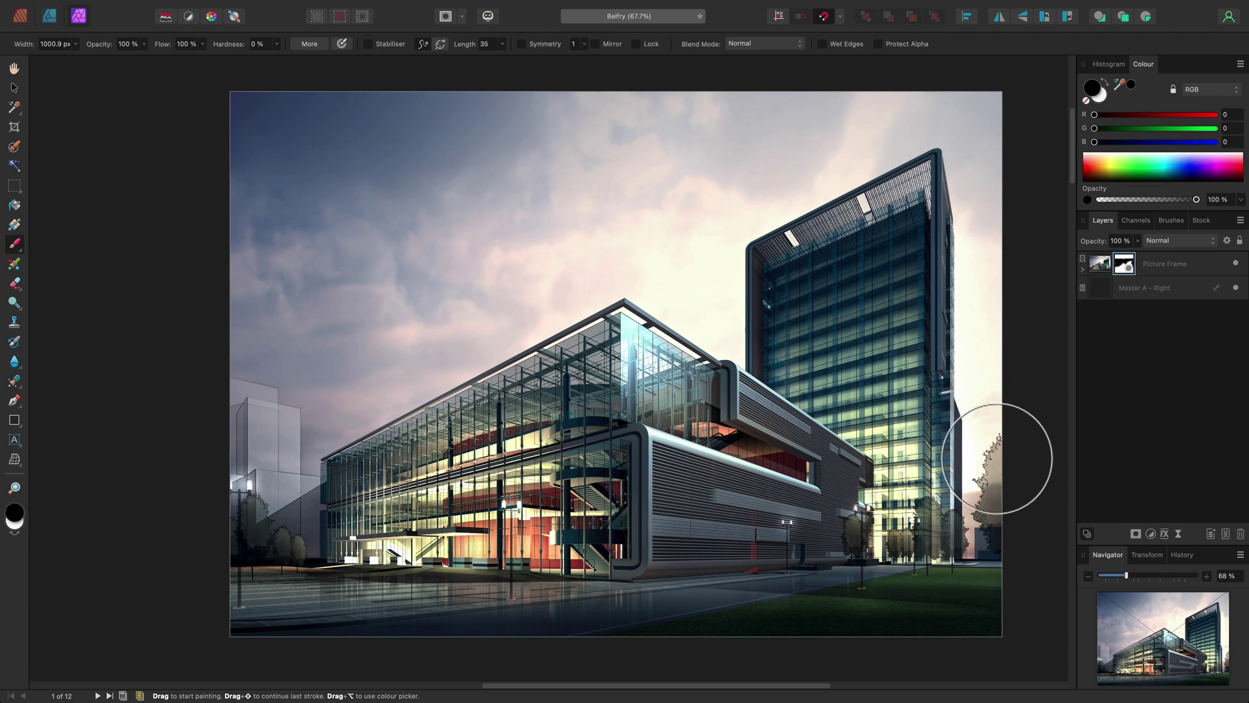
Undo another mask stroke and expand the Picture Frame to show Clarity above Offices Render
{"action": "key", "text": "super+z"}
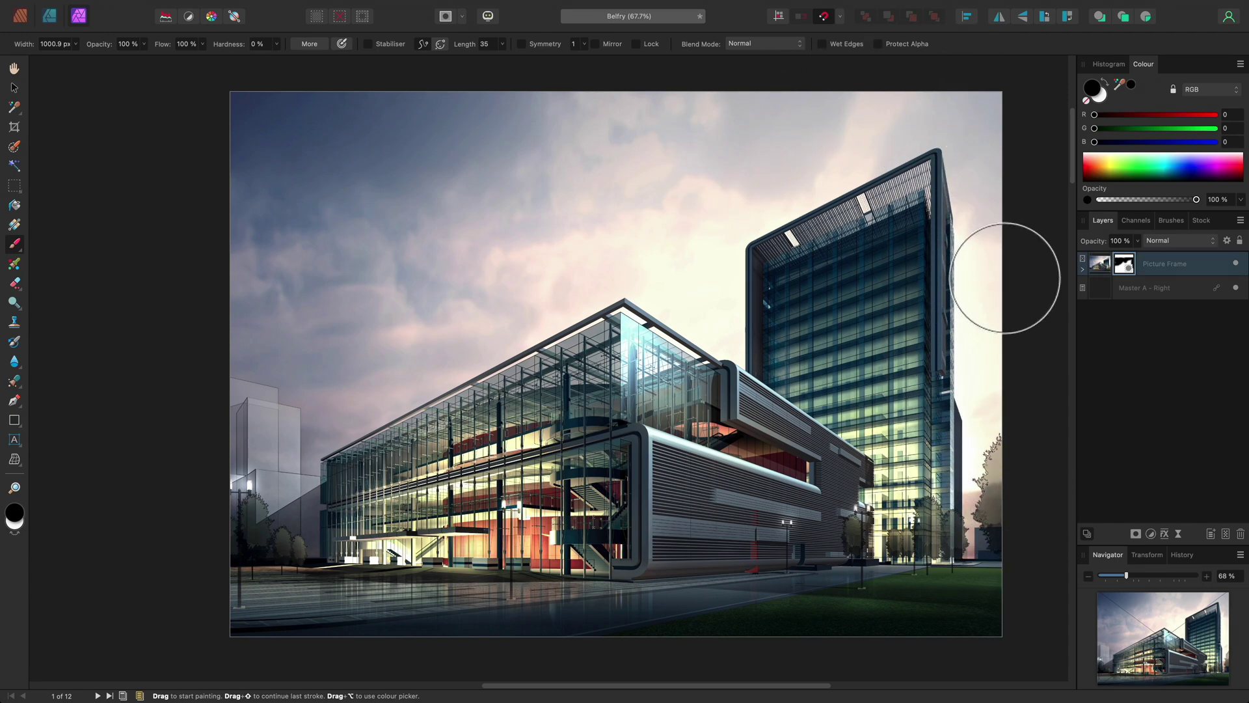
{"action": "left_click", "coordinate": [1083, 268]}
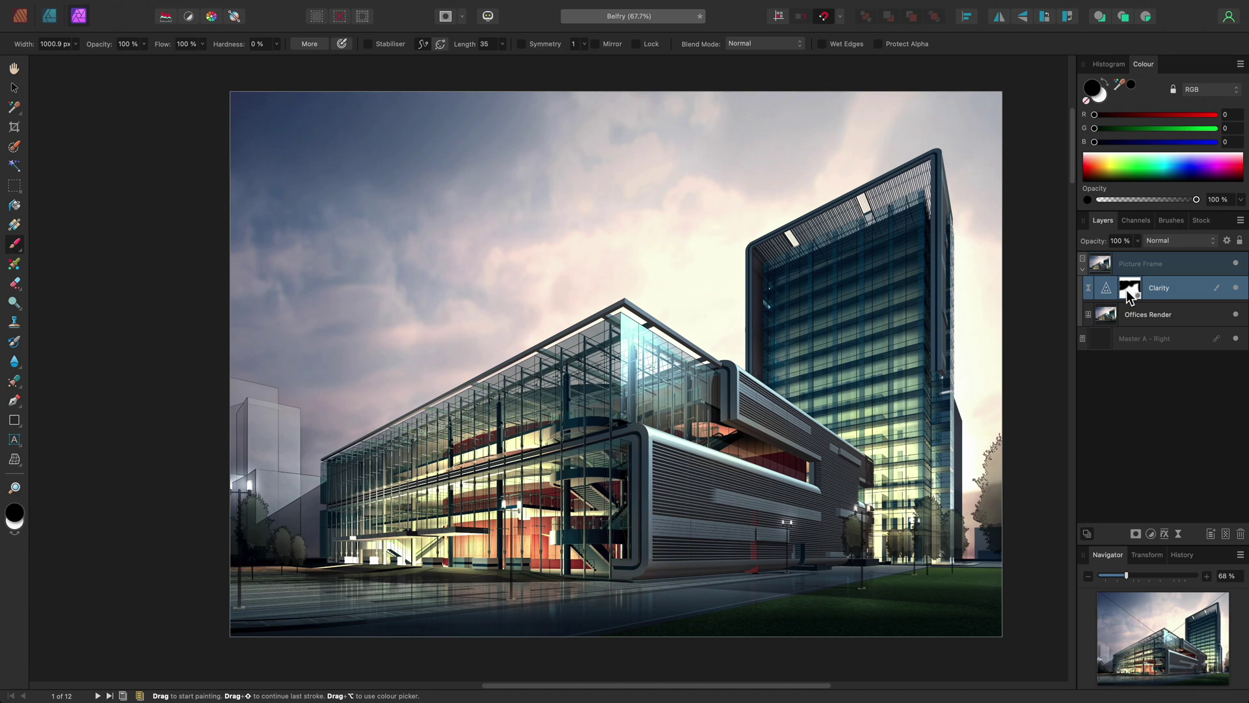
Isolate the Clarity mask and paint black over the light band along the top of the sky
{"action": "key", "text": "alt"}
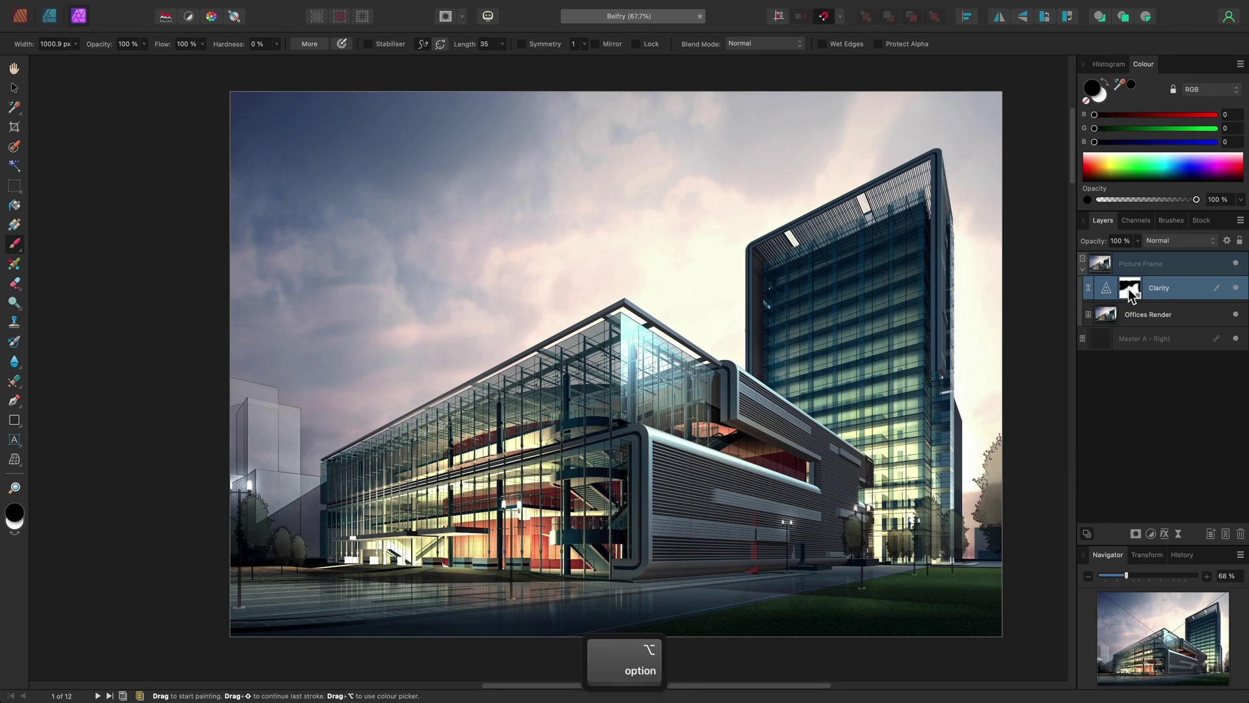
{"action": "left_click", "coordinate": [1130, 293], "text": "alt"}
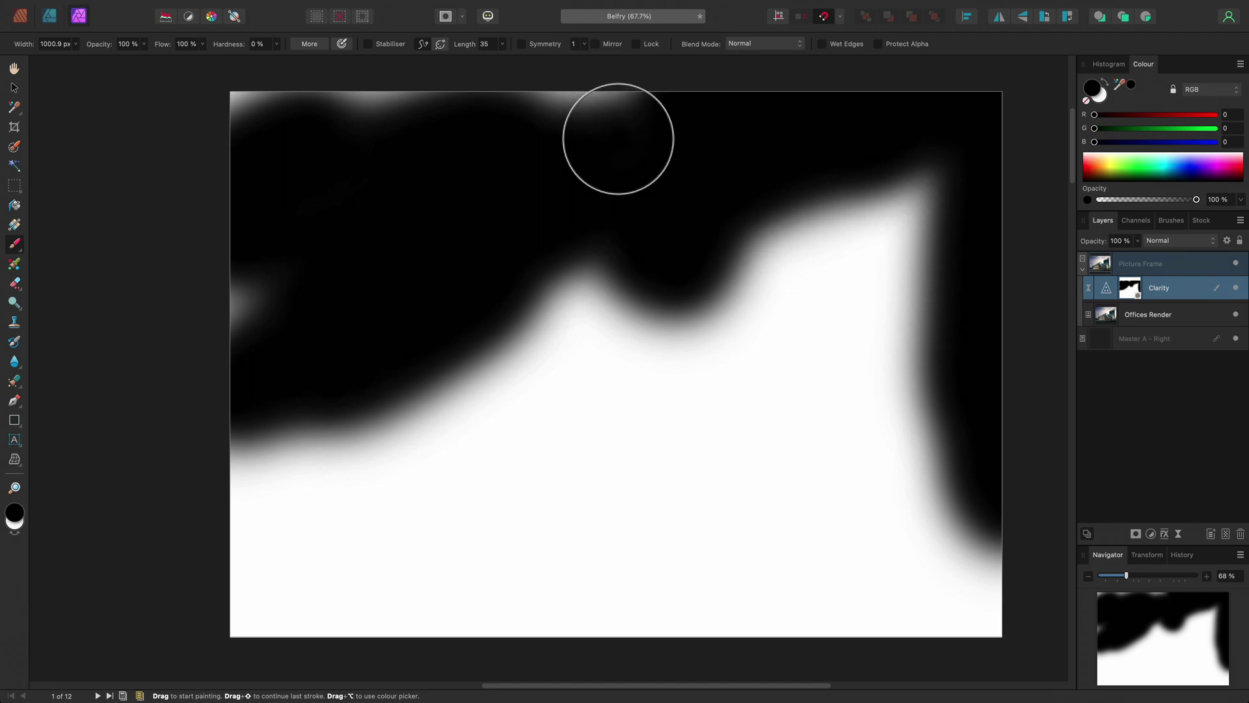
{"action": "mouse_move", "coordinate": [618, 138]}
{"action": "left_mouse_down"}
{"action": "mouse_move", "coordinate": [591, 116]}
{"action": "mouse_move", "coordinate": [600, 102]}
{"action": "mouse_move", "coordinate": [228, 97]}
{"action": "mouse_move", "coordinate": [259, 197]}
{"action": "mouse_move", "coordinate": [258, 328]}
{"action": "mouse_move", "coordinate": [234, 296]}
{"action": "mouse_move", "coordinate": [540, 114]}
{"action": "left_mouse_up"}
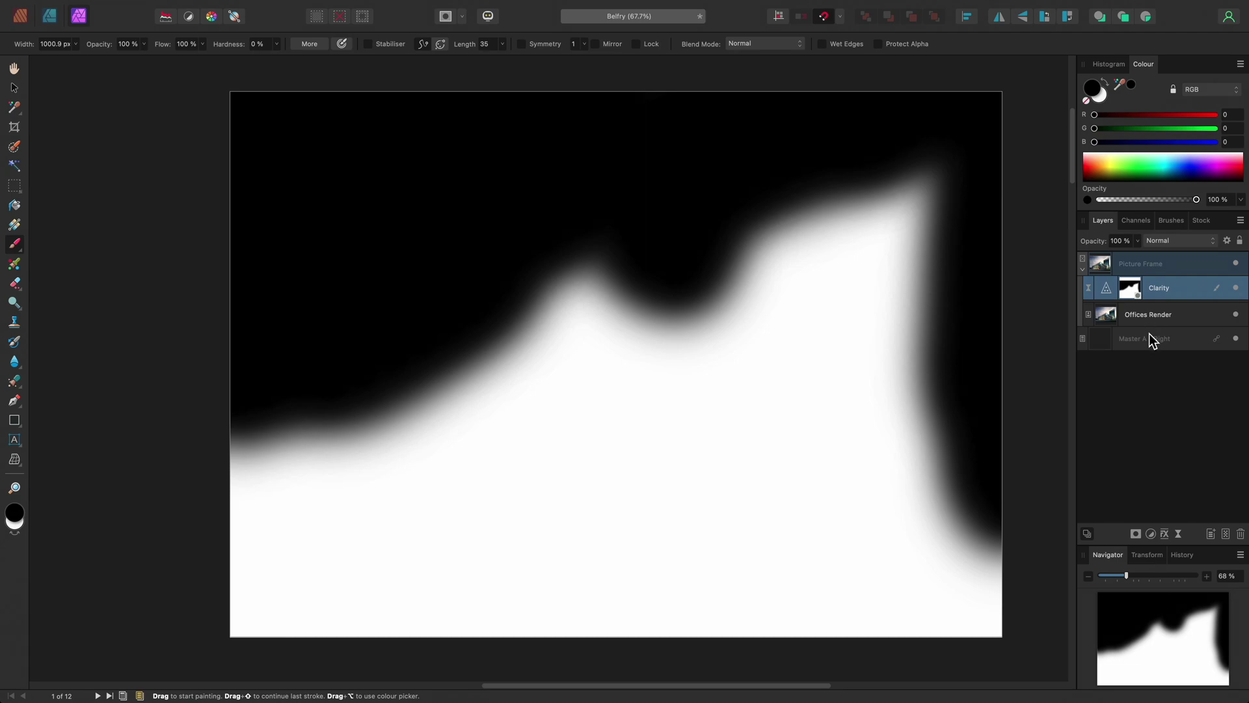
Return to the full composite image and pan to the BELFRY spread with the green towers photo
{"action": "left_click", "coordinate": [1130, 287], "text": "alt"}
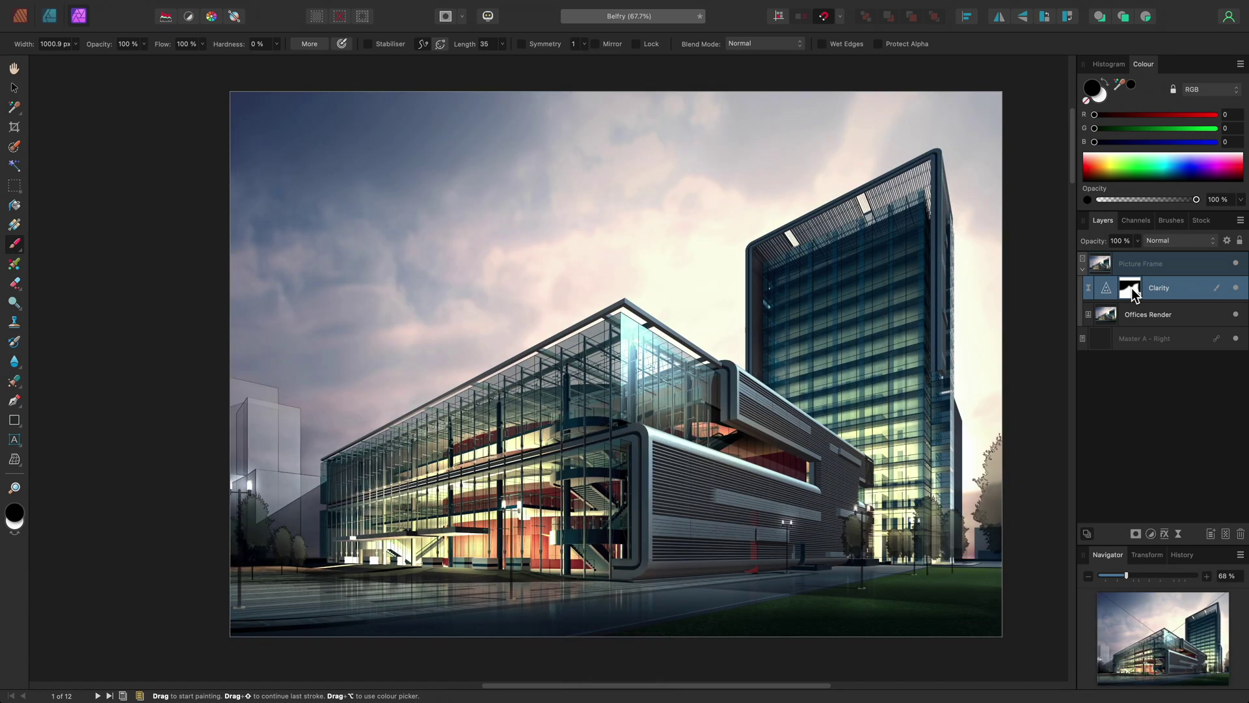
{"action": "key", "text": "h"}
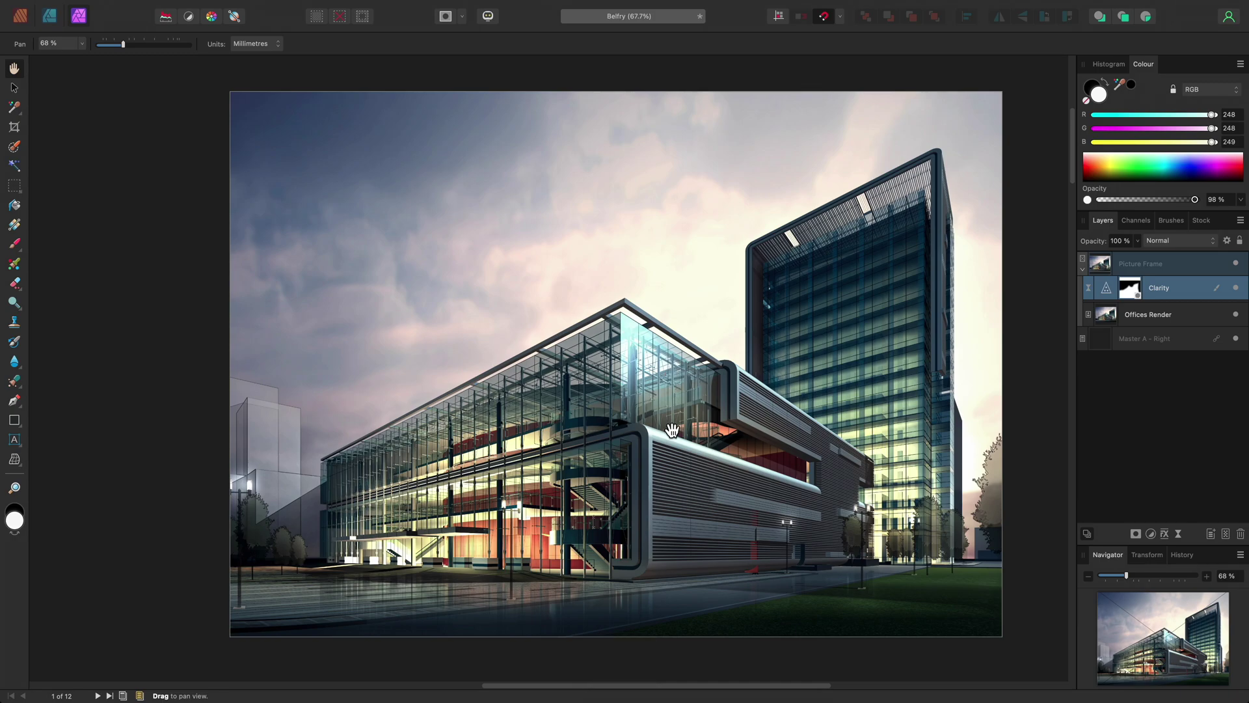
{"action": "scroll", "coordinate": [672, 431], "scroll_direction": "down", "scroll_amount": 7}
{"action": "scroll", "coordinate": [644, 474], "scroll_direction": "down", "scroll_amount": 12}
{"action": "scroll", "coordinate": [644, 474], "scroll_direction": "left", "scroll_amount": 14}
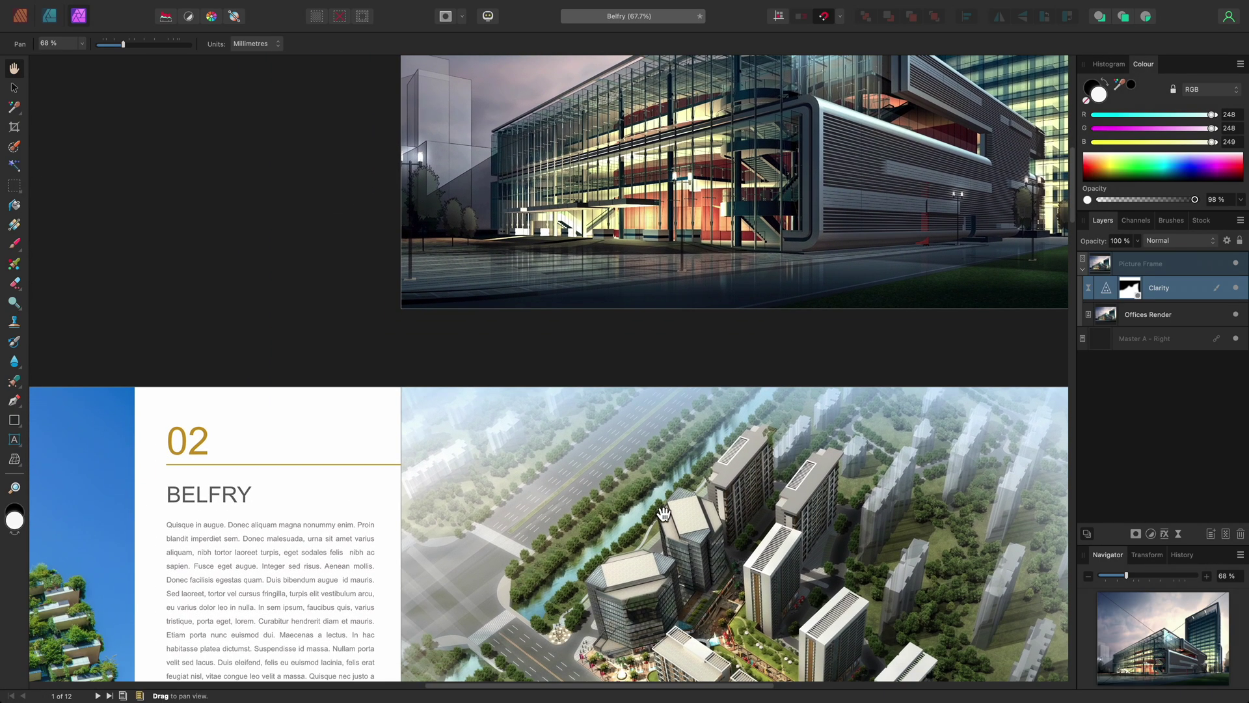
{"action": "scroll", "coordinate": [711, 419], "scroll_direction": "left", "scroll_amount": 6}
{"action": "scroll", "coordinate": [712, 419], "scroll_direction": "up", "scroll_amount": 1}
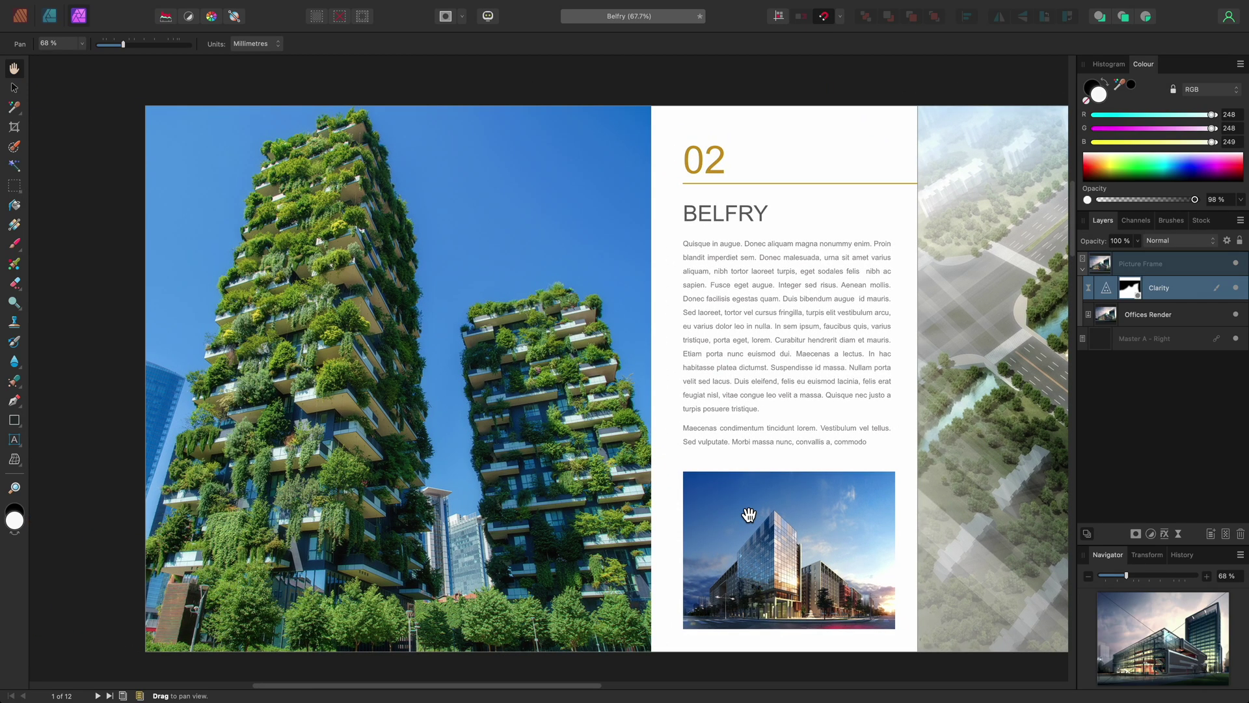
{"action": "scroll", "coordinate": [550, 466], "scroll_direction": "left", "scroll_amount": 4}
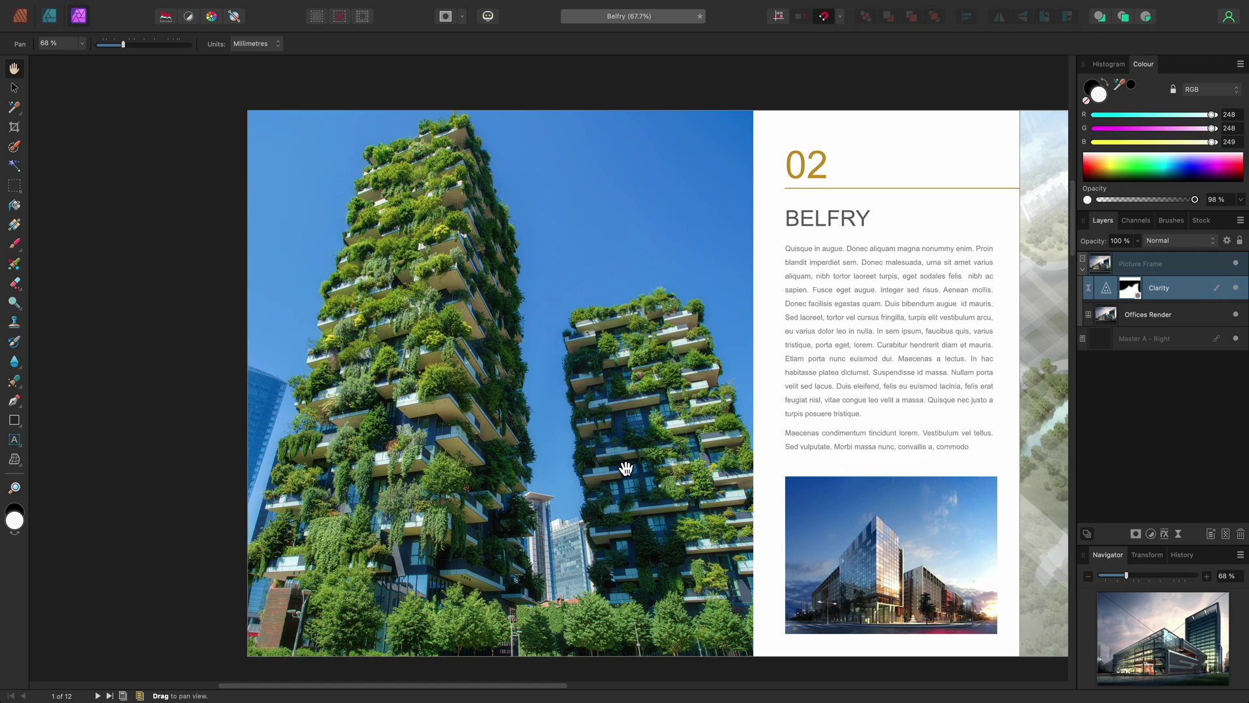
{"action": "key", "text": "v"}
{"action": "left_click", "coordinate": [615, 409]}
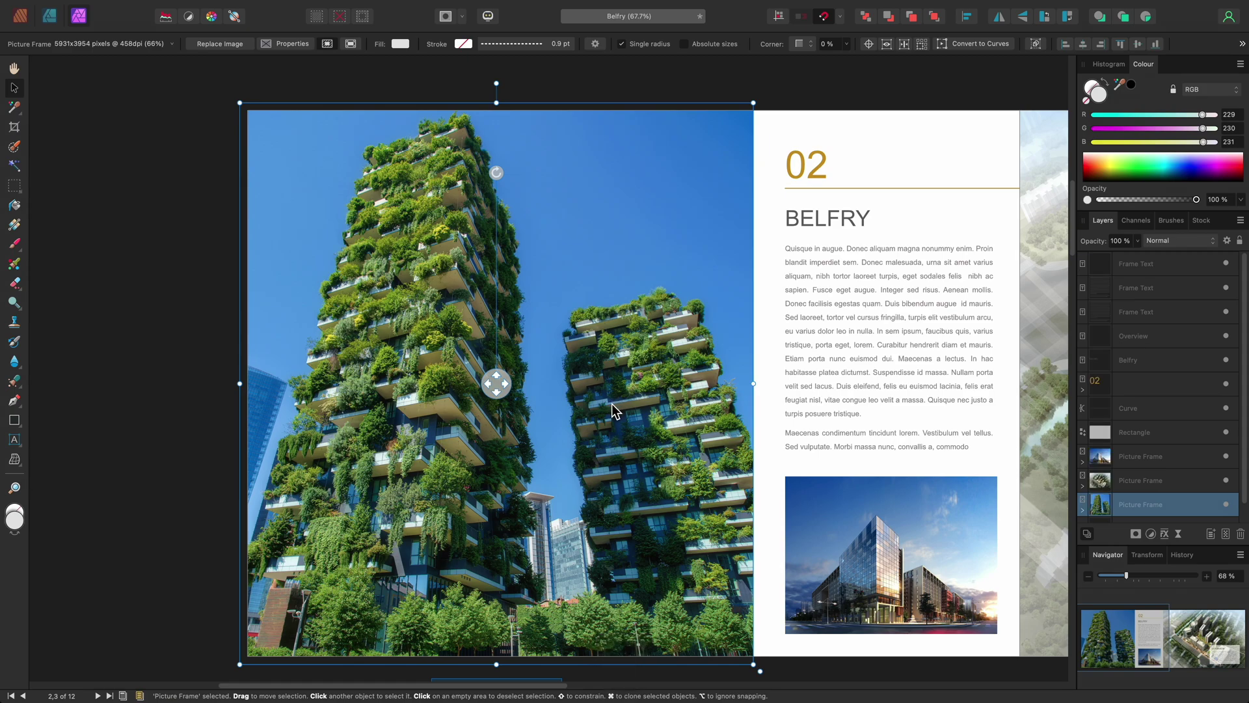
{"action": "left_click", "coordinate": [300, 7]}
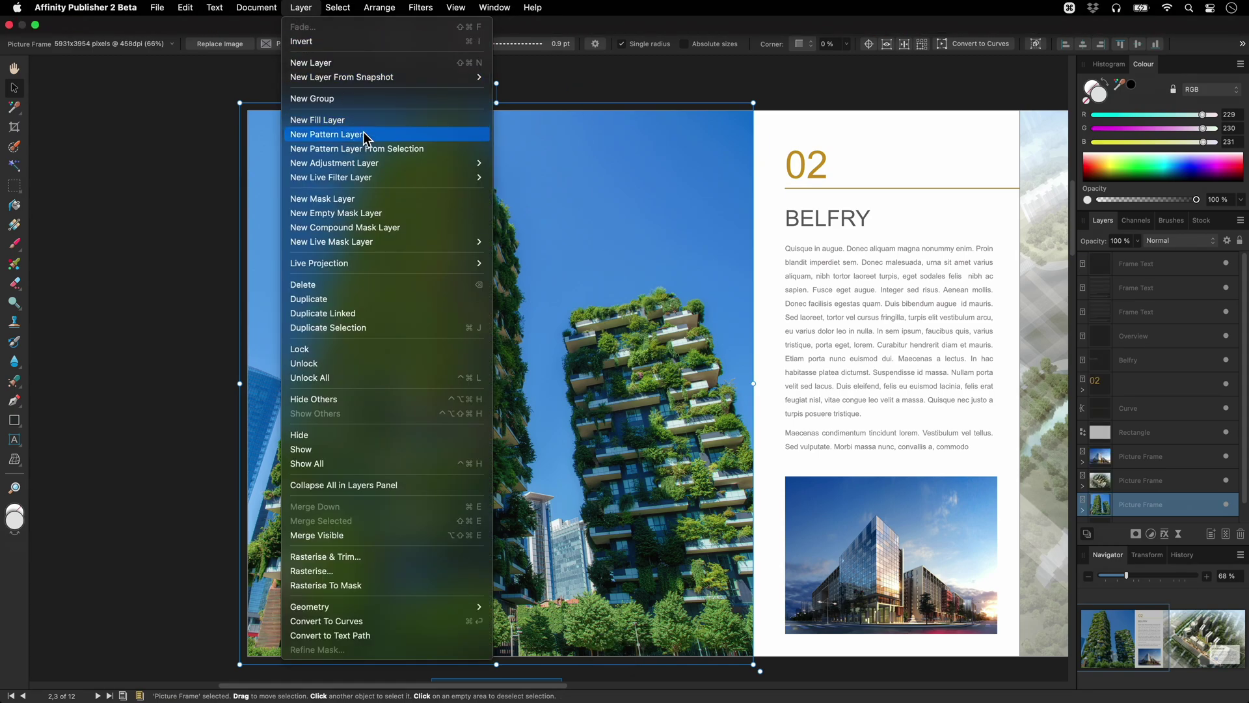
{"action": "mouse_move", "coordinate": [370, 178]}
{"action": "mouse_move", "coordinate": [527, 207]}
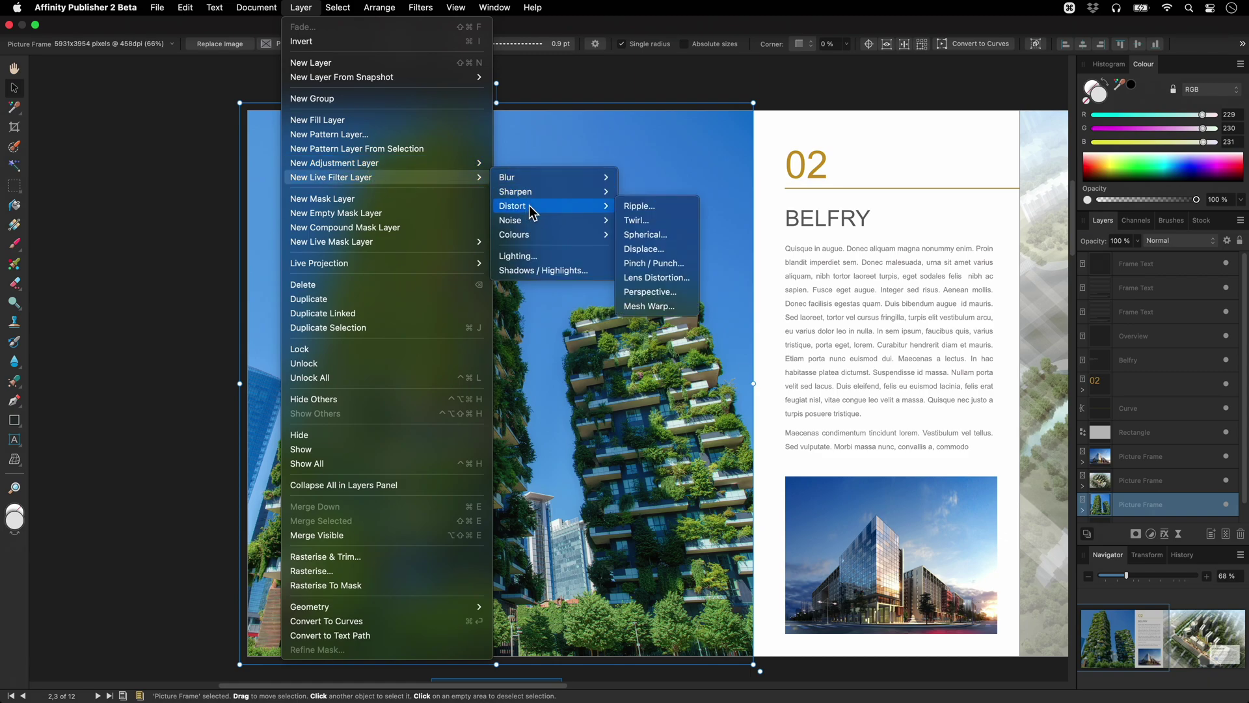
{"action": "left_click", "coordinate": [653, 292]}
{"action": "scroll", "coordinate": [651, 326], "scroll_direction": "down", "scroll_amount": 3}
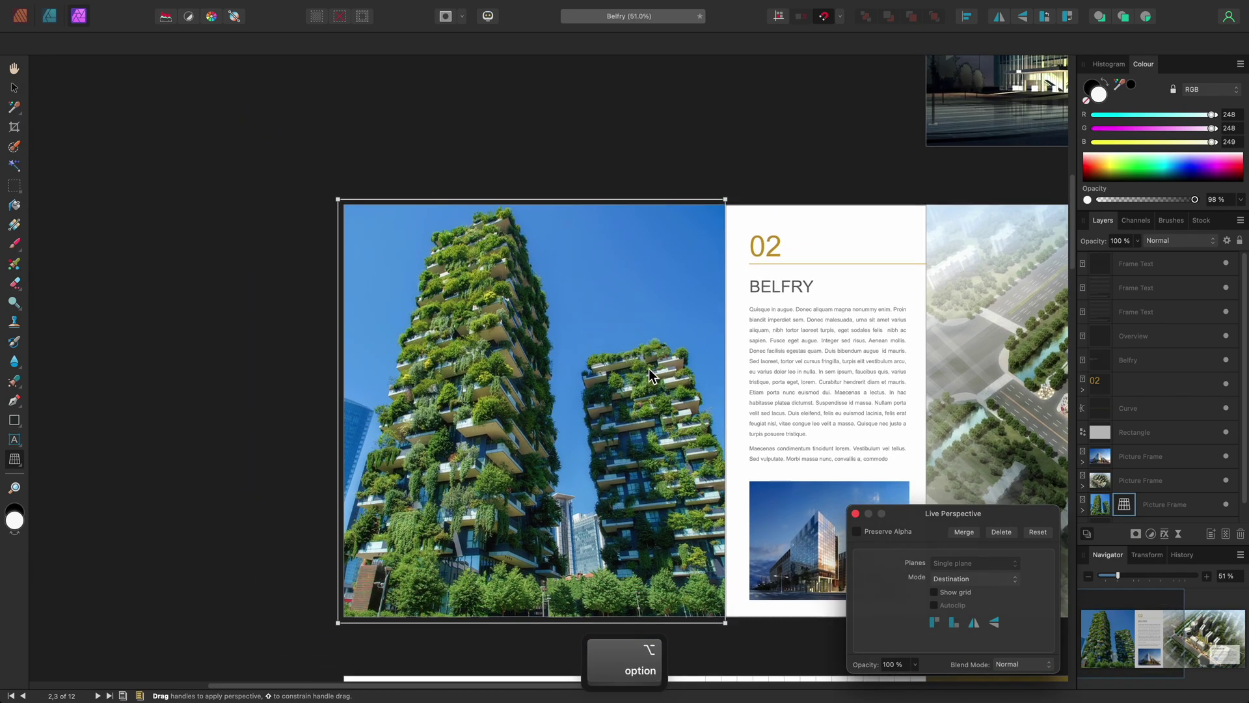
{"action": "left_click_drag", "start_coordinate": [725, 199], "coordinate": [770, 185]}
{"action": "mouse_move", "coordinate": [339, 199]}
{"action": "left_mouse_down"}
{"action": "mouse_move", "coordinate": [338, 188]}
{"action": "mouse_move", "coordinate": [322, 206]}
{"action": "left_mouse_up"}
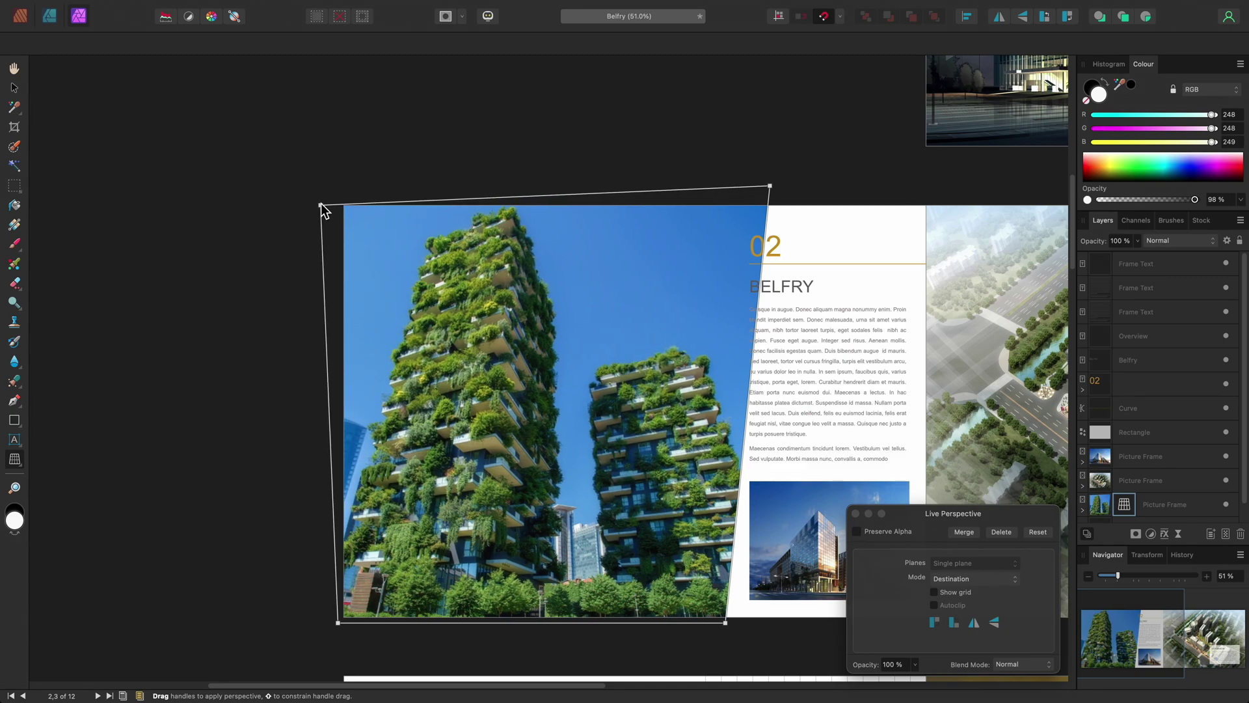
{"action": "left_click", "coordinate": [1007, 532]}
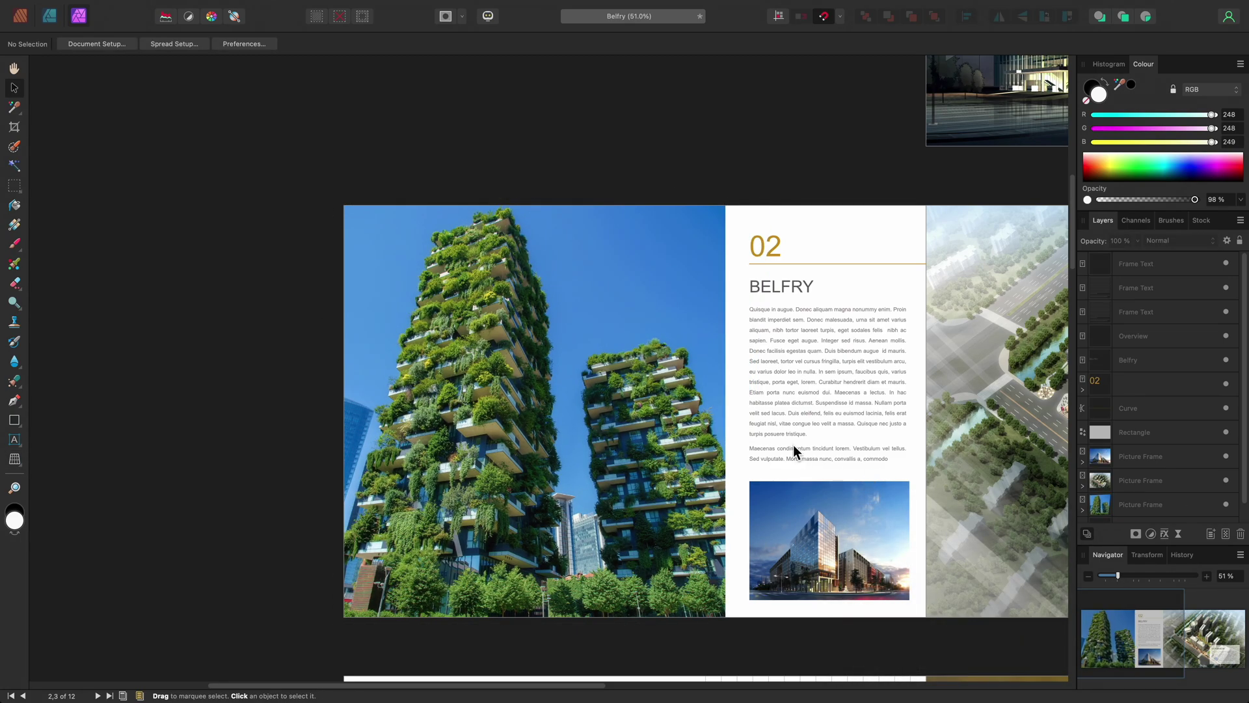
Expand the picture frame in Layers and select the Office blocks image
{"action": "scroll", "coordinate": [1148, 470], "scroll_direction": "down", "scroll_amount": 2}
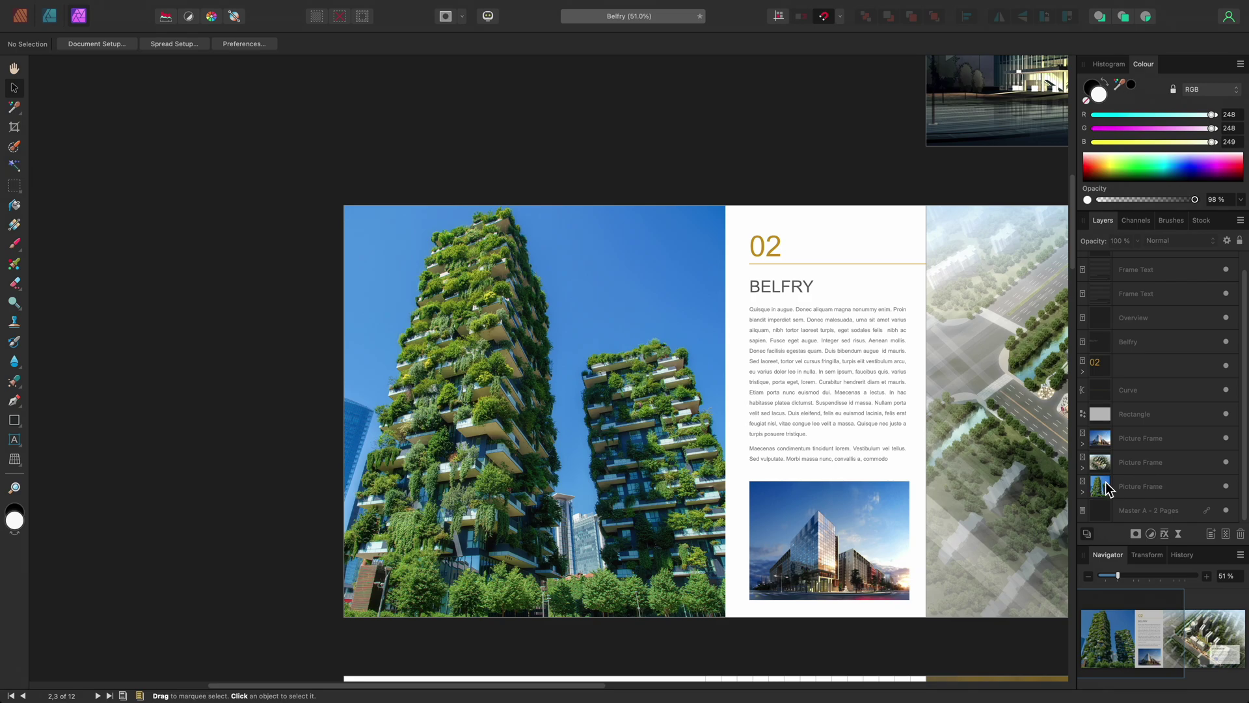
{"action": "left_click", "coordinate": [1082, 491]}
{"action": "scroll", "coordinate": [1105, 498], "scroll_direction": "down", "scroll_amount": 2}
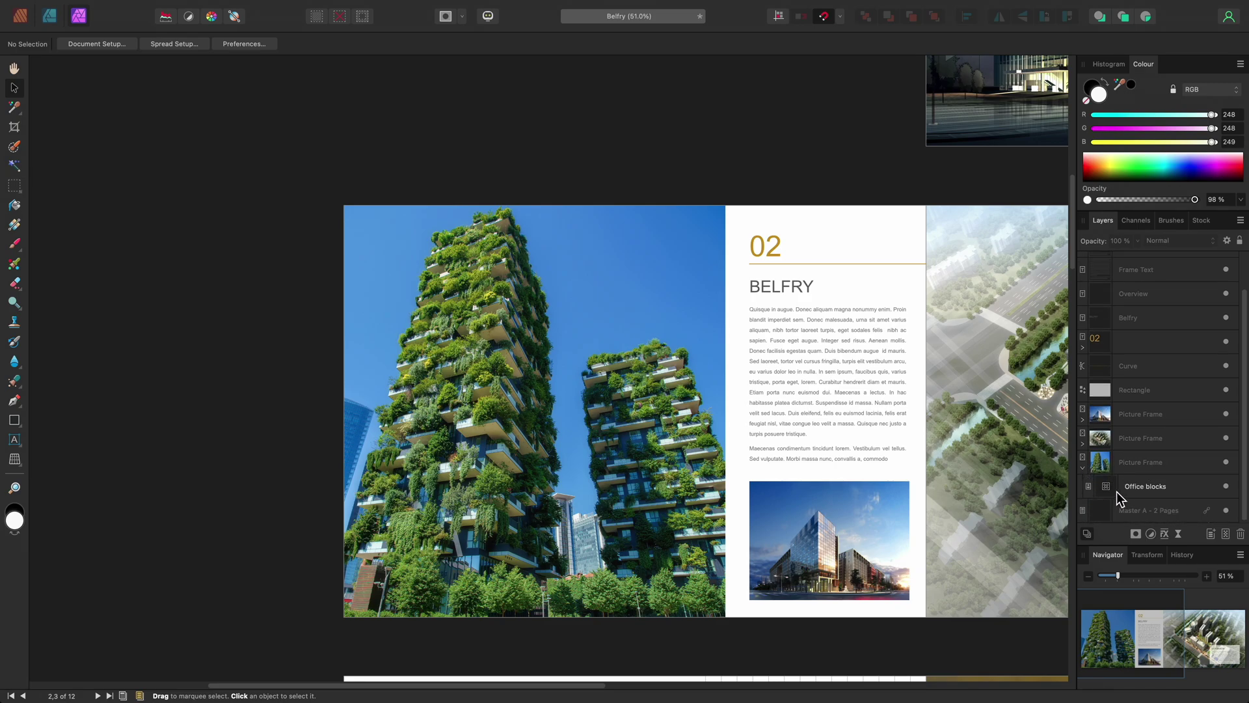
{"action": "left_click", "coordinate": [1188, 488]}
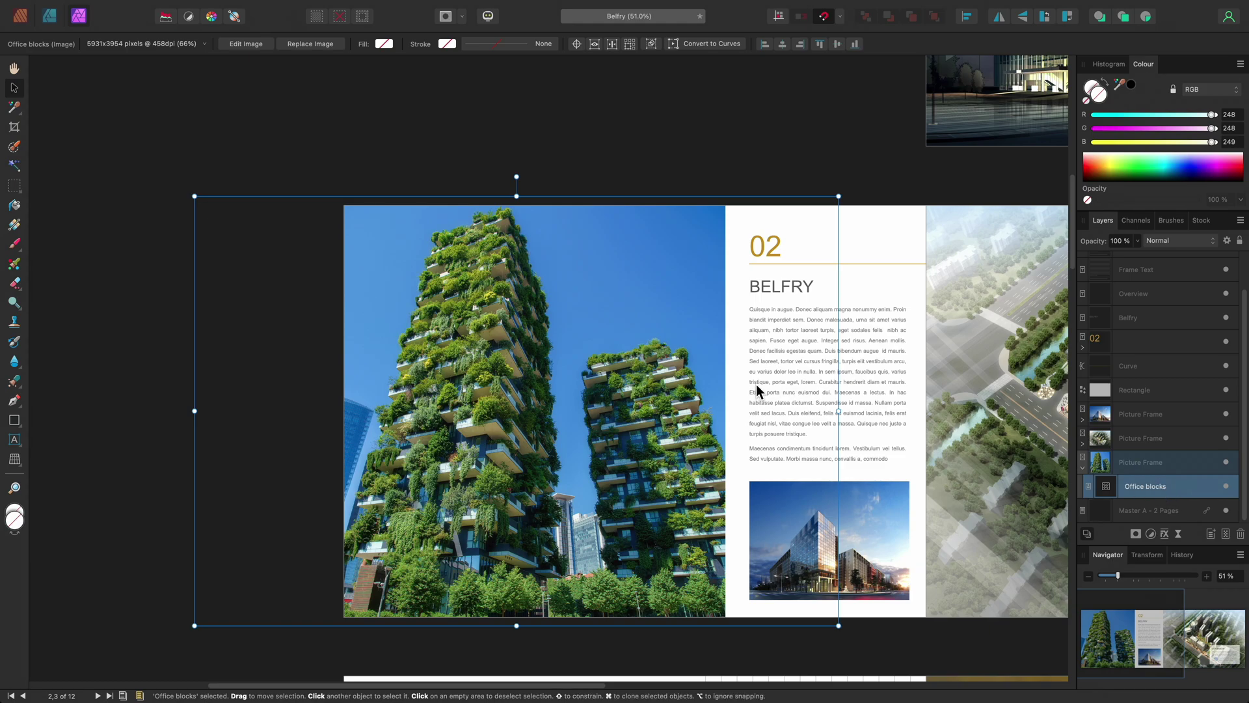
Add a Live Perspective filter and pull its top corners outward to straighten the towers
{"action": "mouse_move", "coordinate": [420, 5]}
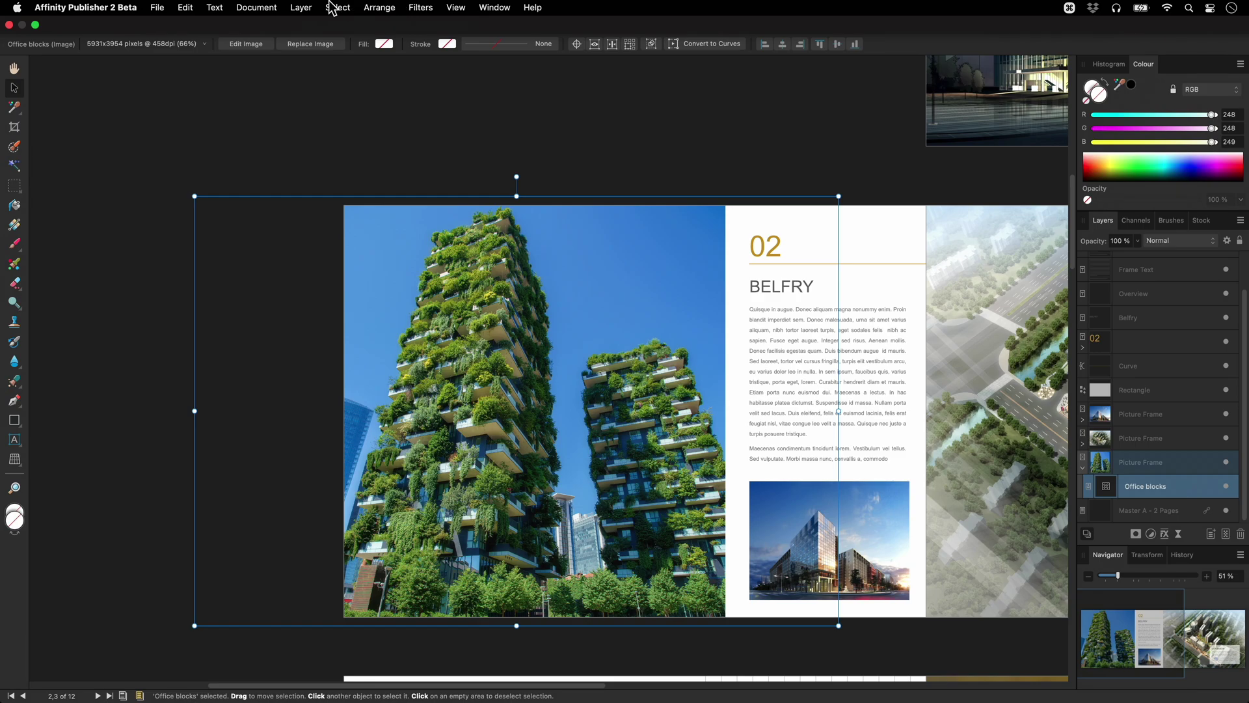
{"action": "left_click", "coordinate": [303, 8]}
{"action": "mouse_move", "coordinate": [384, 177]}
{"action": "mouse_move", "coordinate": [520, 205]}
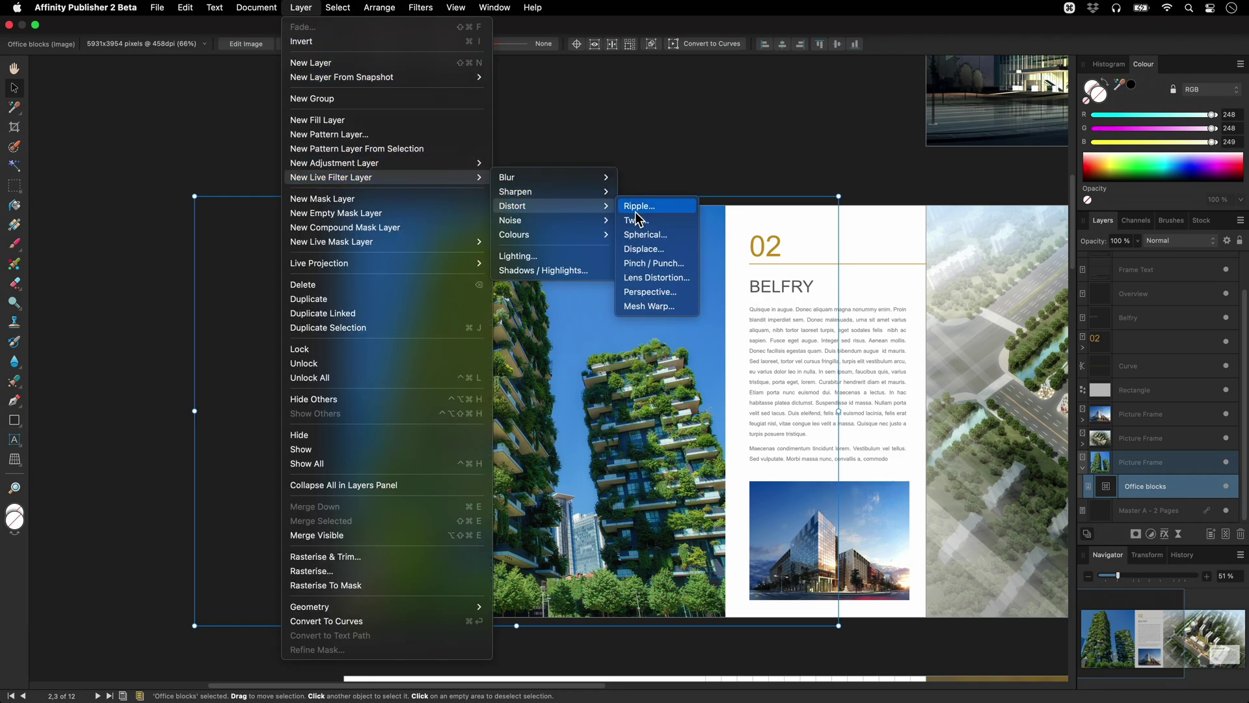
{"action": "left_click", "coordinate": [676, 291]}
{"action": "left_click_drag", "start_coordinate": [838, 196], "coordinate": [920, 196]}
{"action": "left_click_drag", "start_coordinate": [195, 195], "coordinate": [125, 199]}
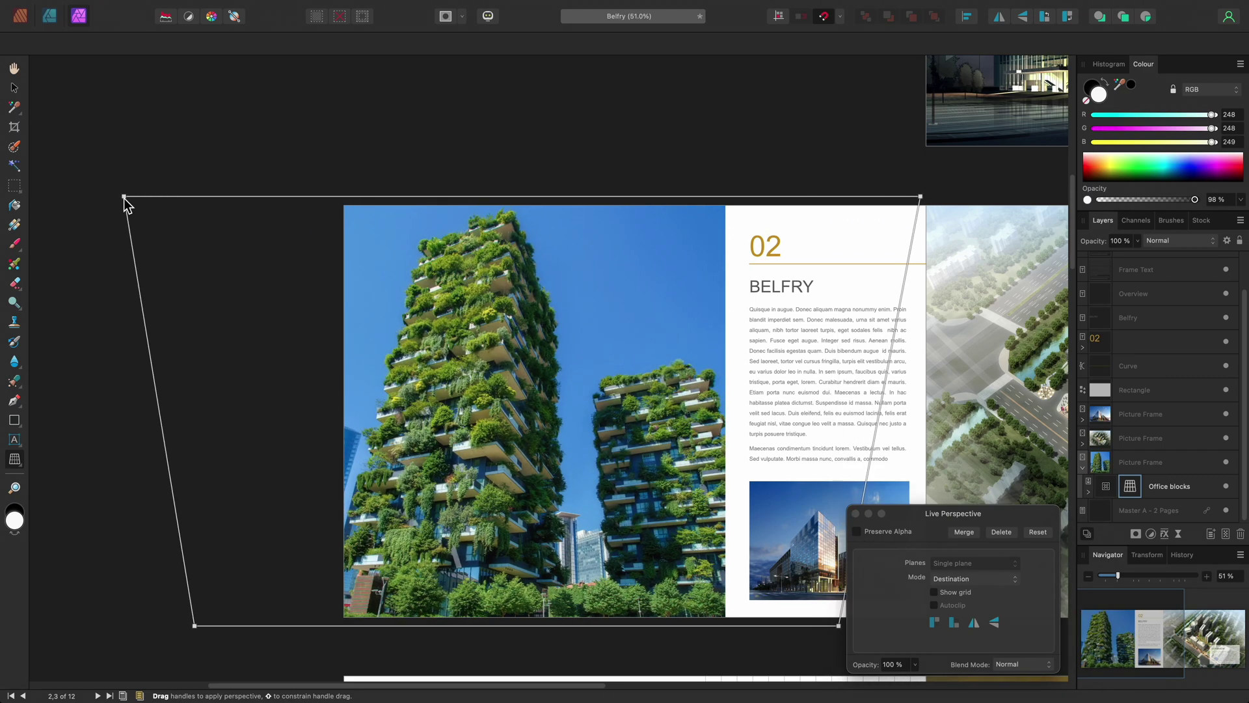
{"action": "scroll", "coordinate": [520, 397], "scroll_direction": "down", "scroll_amount": 3}
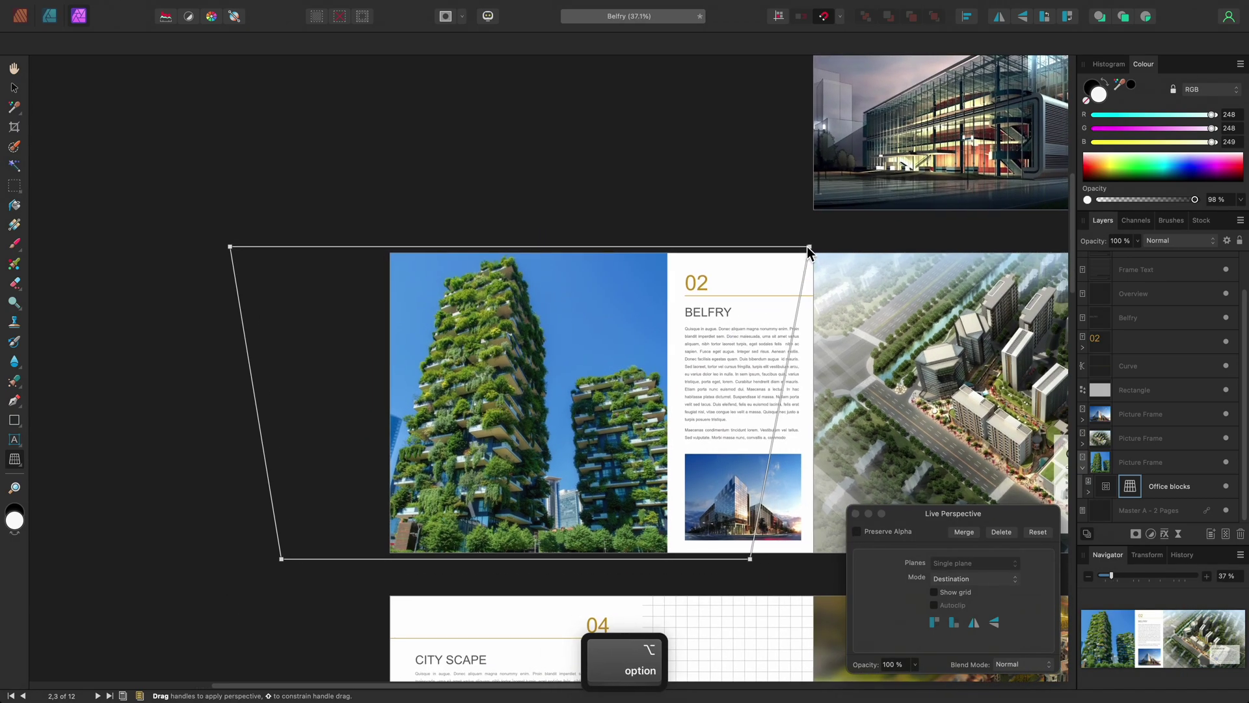
{"action": "mouse_move", "coordinate": [809, 246]}
{"action": "left_mouse_down"}
{"action": "mouse_move", "coordinate": [787, 245]}
{"action": "mouse_move", "coordinate": [806, 248]}
{"action": "left_mouse_up"}
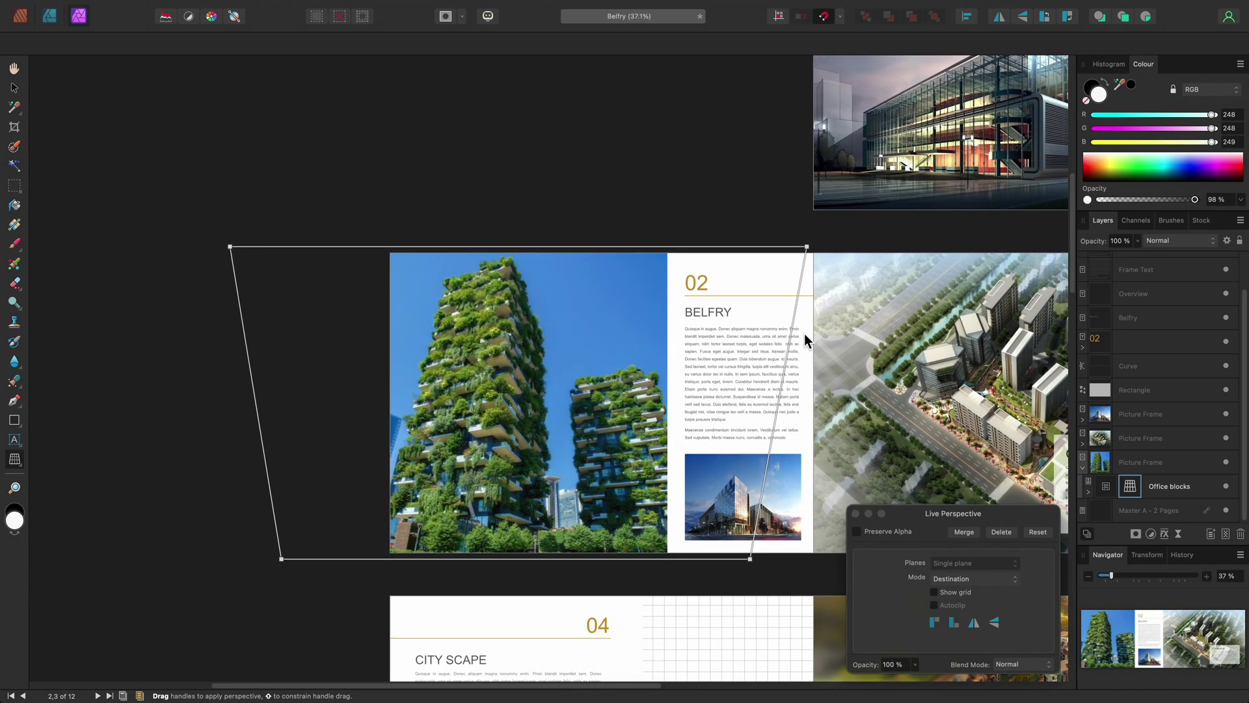
{"action": "key", "text": "Escape"}
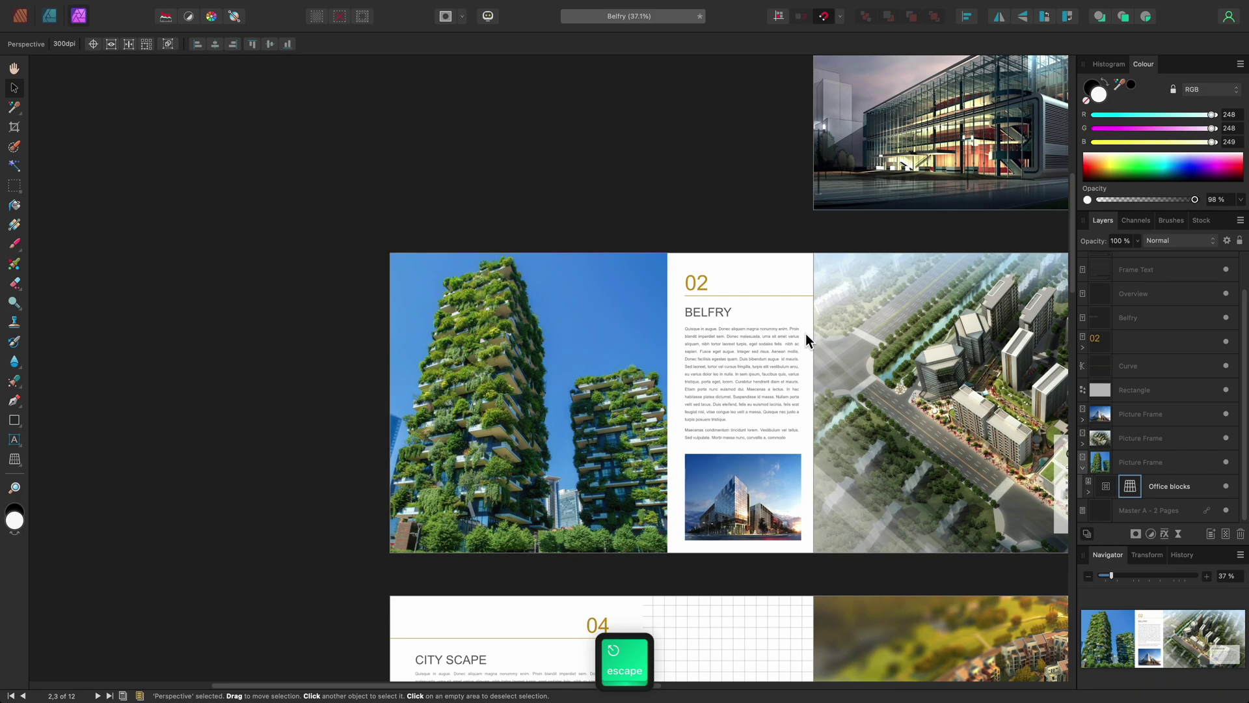
Toggle the Office blocks Perspective layer off and on to compare the correction
{"action": "left_click", "coordinate": [1088, 491]}
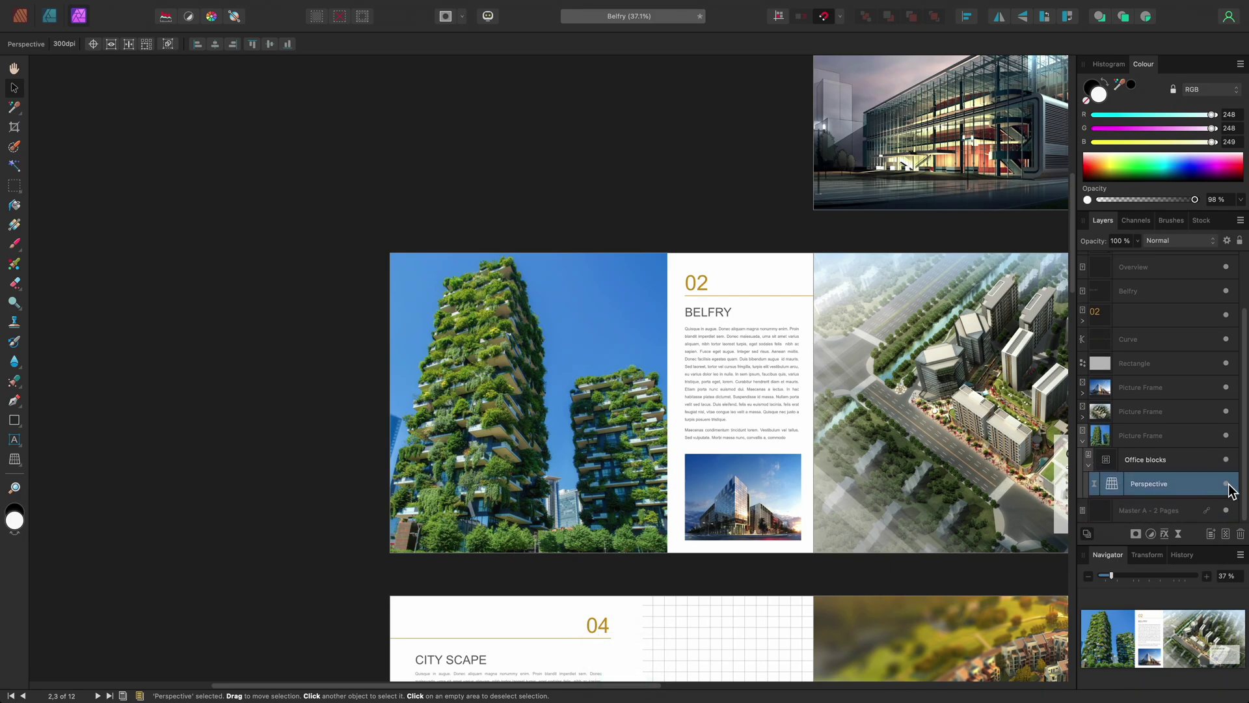
{"action": "left_click", "coordinate": [1228, 487]}
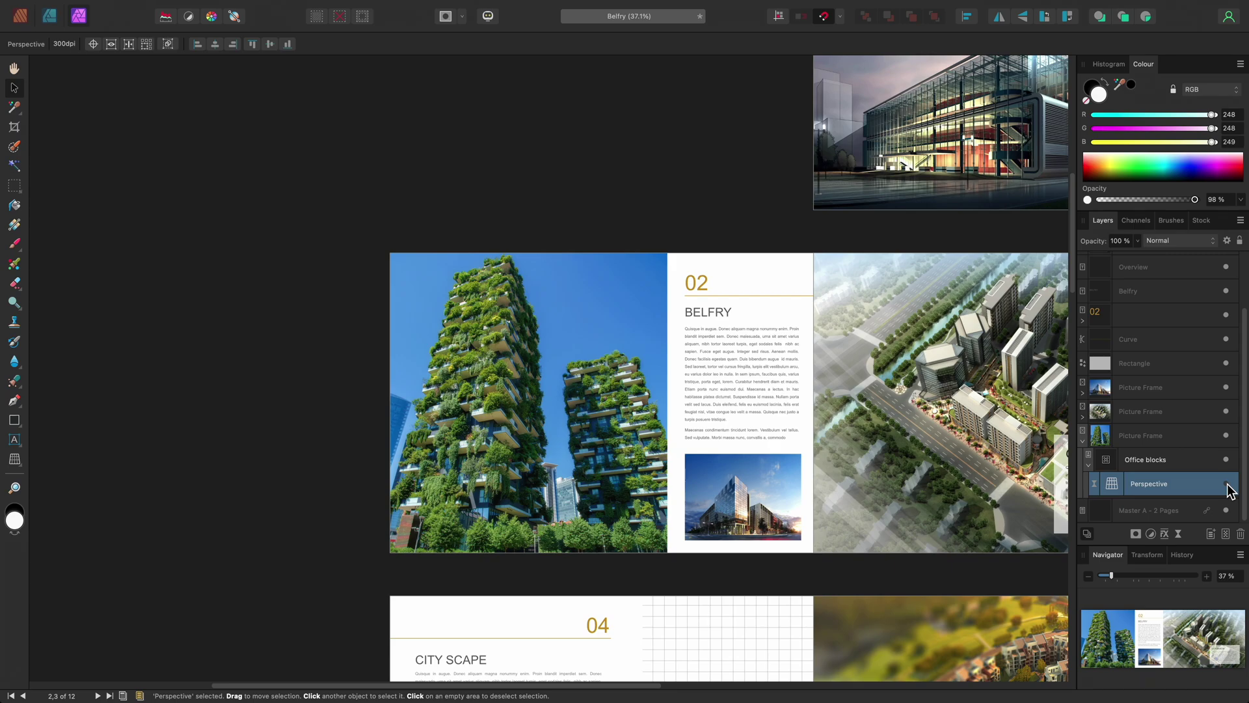
{"action": "left_click", "coordinate": [1227, 485]}
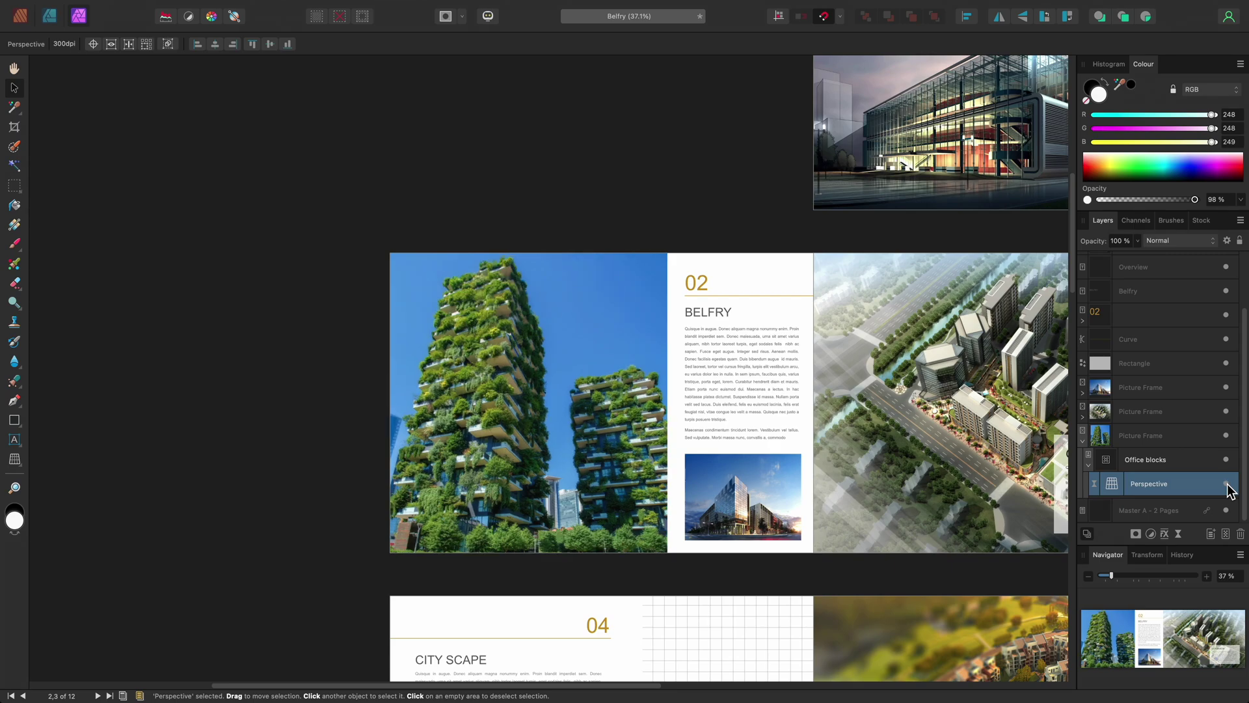
Reopen the Perspective filter and nudge both top corners slightly inward
{"action": "double_click", "coordinate": [1112, 484]}
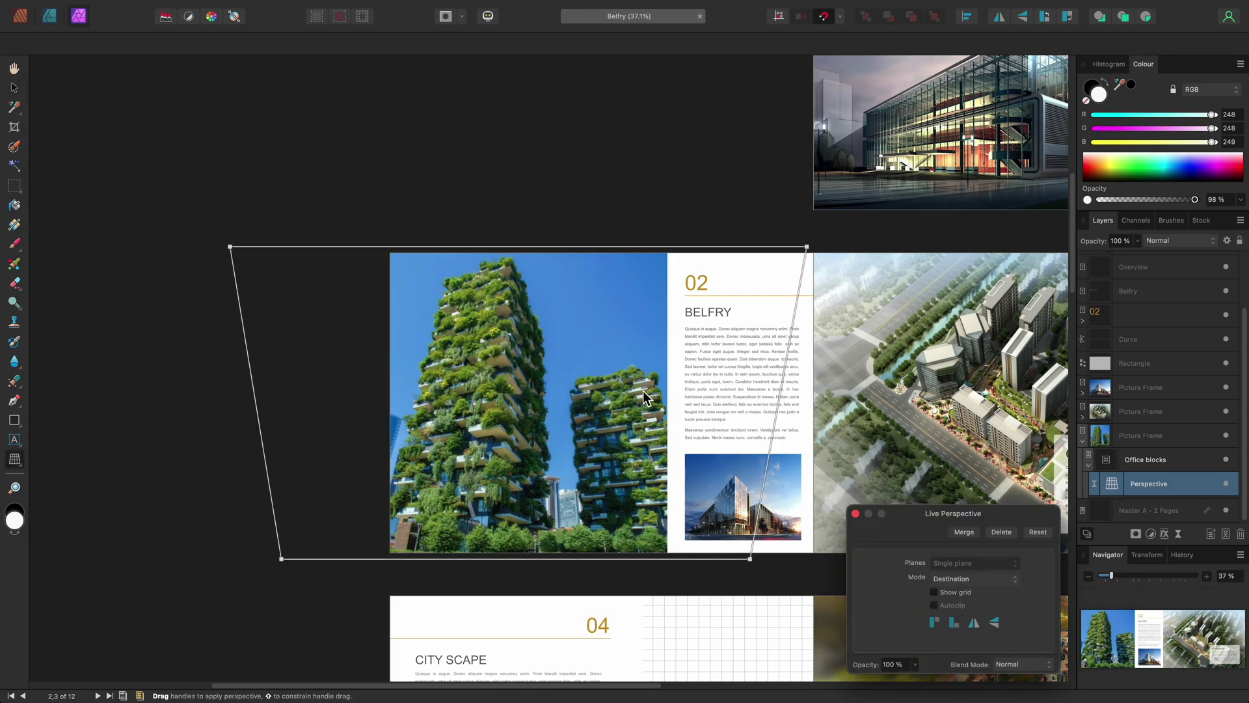
{"action": "scroll", "coordinate": [619, 363], "scroll_direction": "up", "scroll_amount": 2}
{"action": "left_click_drag", "start_coordinate": [845, 222], "coordinate": [832, 223]}
{"action": "mouse_move", "coordinate": [151, 223]}
{"action": "left_mouse_down"}
{"action": "mouse_move", "coordinate": [166, 224]}
{"action": "mouse_move", "coordinate": [155, 223]}
{"action": "left_mouse_up"}
{"action": "key", "text": "Escape"}
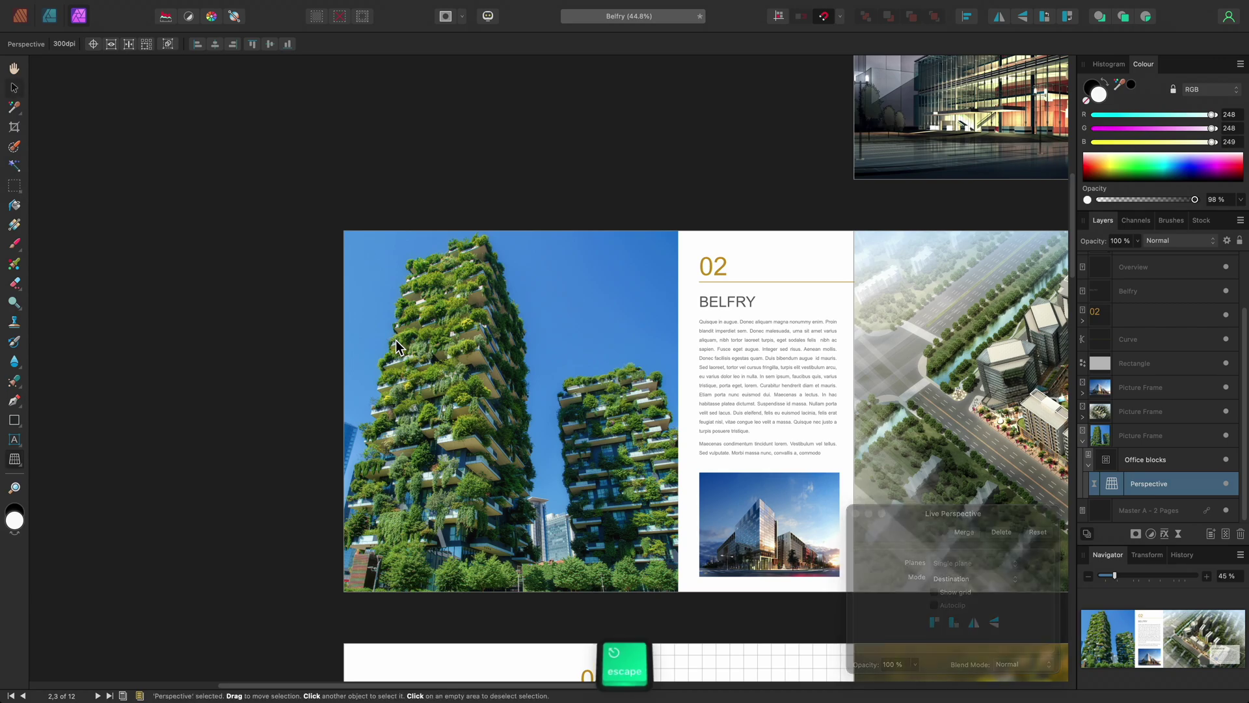
Pan down to spread 08 and select the Belfry render image
{"action": "key", "text": "h"}
{"action": "scroll", "coordinate": [872, 469], "scroll_direction": "down", "scroll_amount": 10}
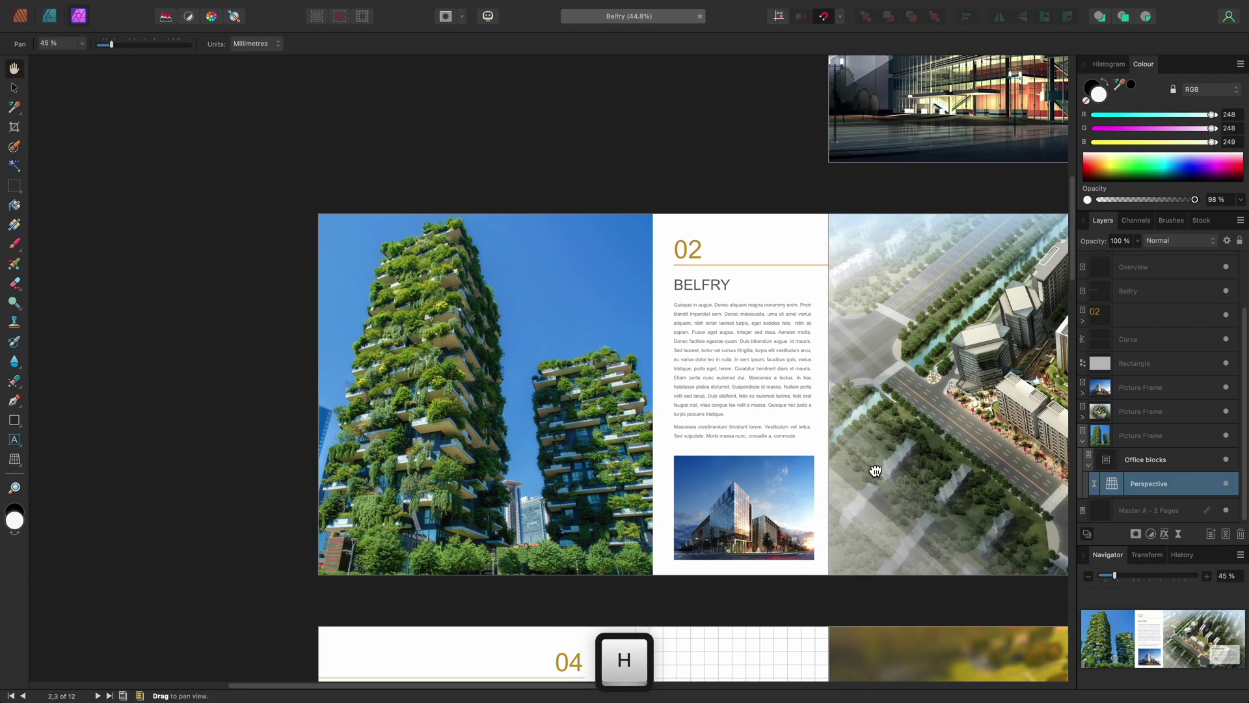
{"action": "scroll", "coordinate": [734, 346], "scroll_direction": "down", "scroll_amount": 8}
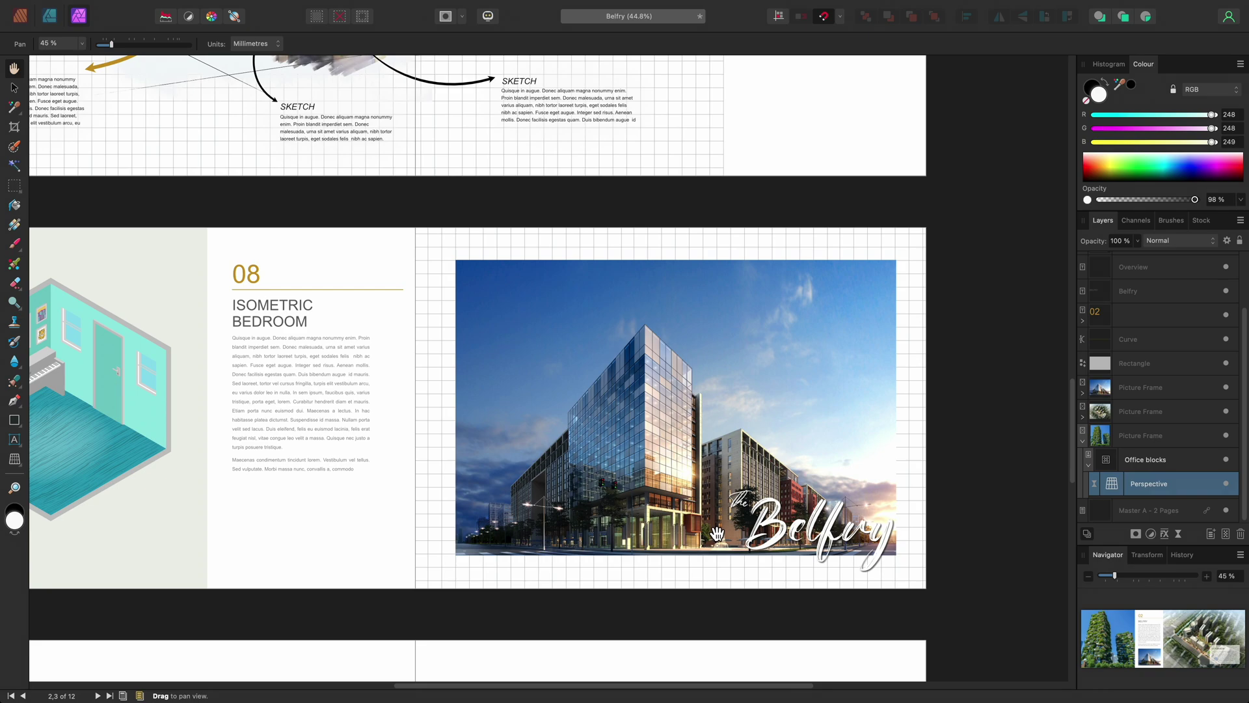
{"action": "key", "text": "v"}
{"action": "left_click", "coordinate": [717, 433]}
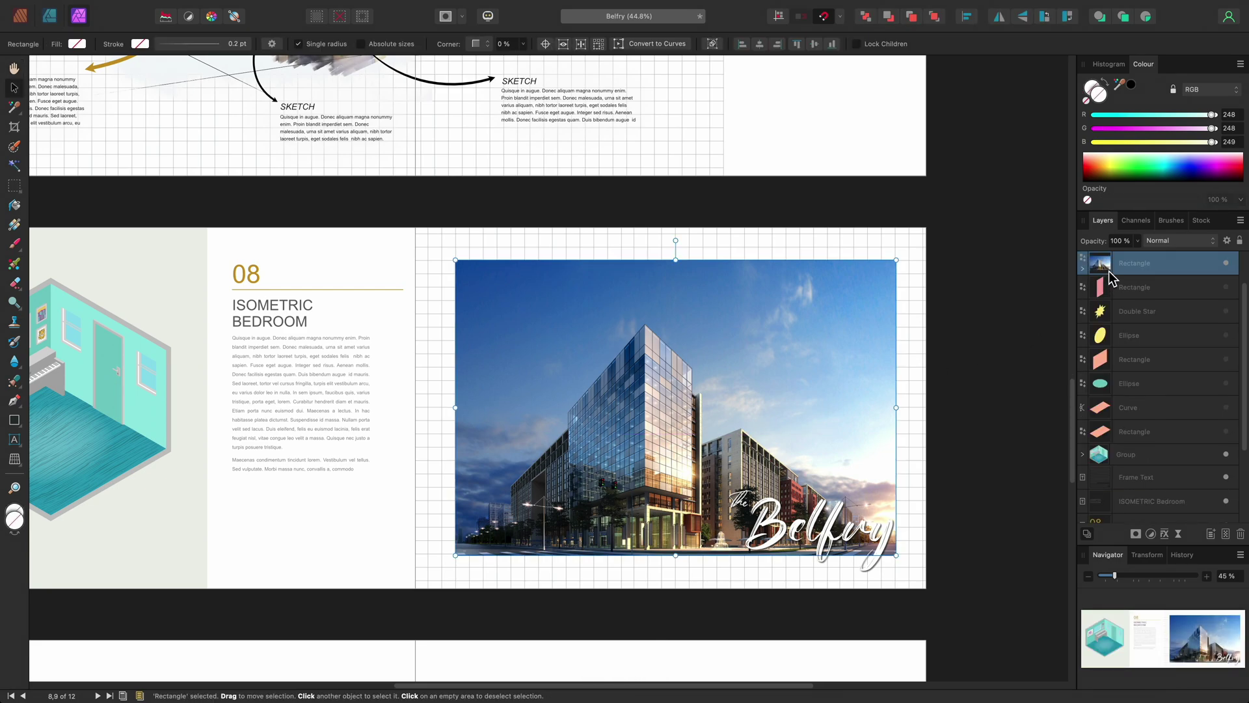
Add a Live Gaussian Blur with Preserve Alpha, 73.8 px radius, blended as Hard Light
{"action": "left_click", "coordinate": [300, 8]}
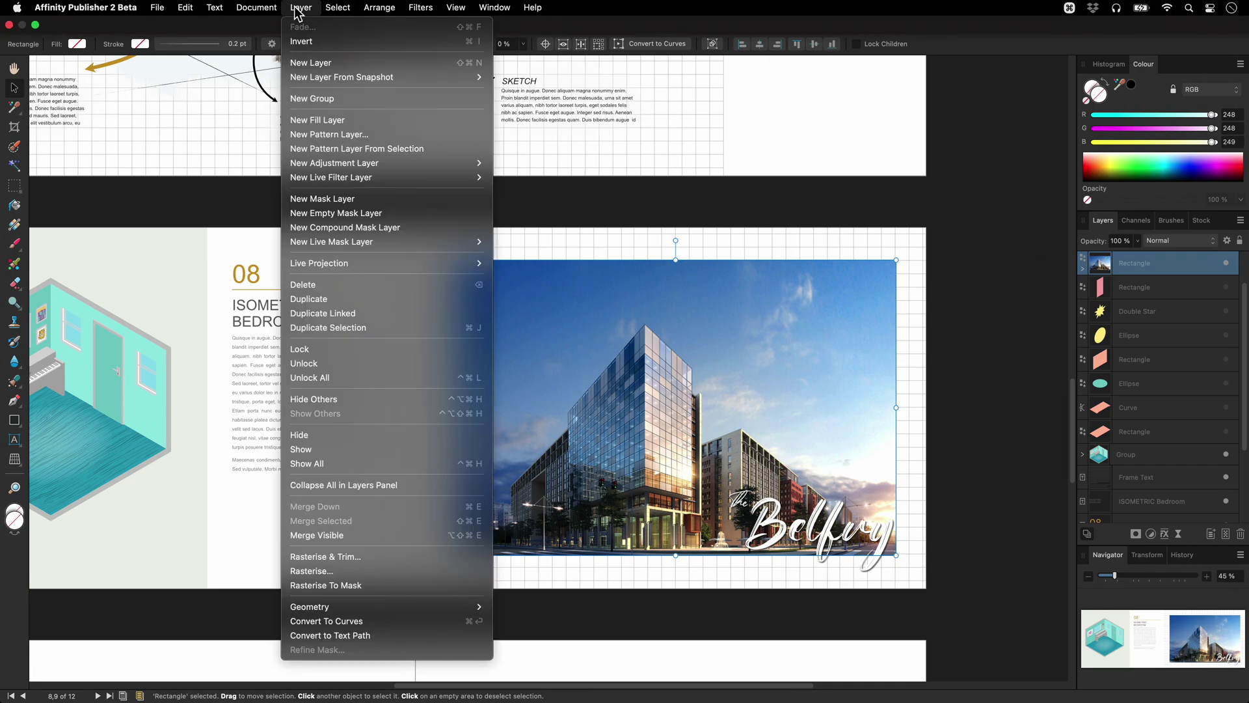
{"action": "mouse_move", "coordinate": [376, 179]}
{"action": "mouse_move", "coordinate": [553, 177]}
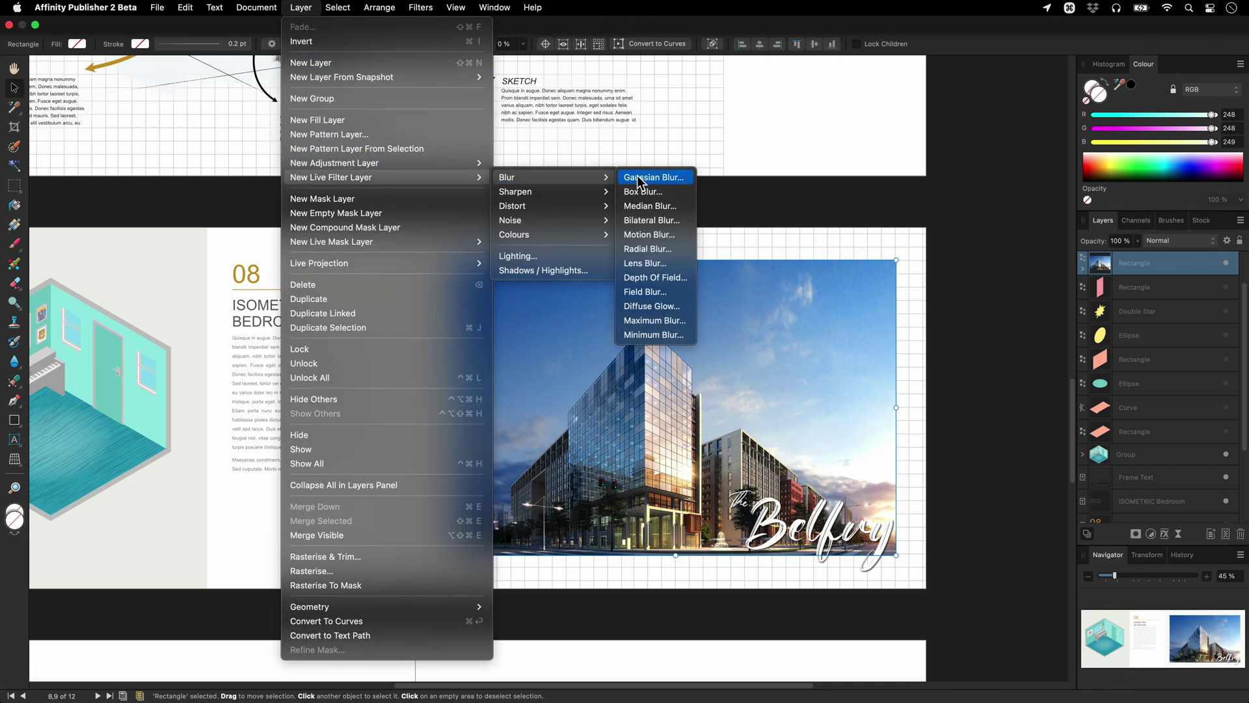
{"action": "left_click", "coordinate": [673, 184]}
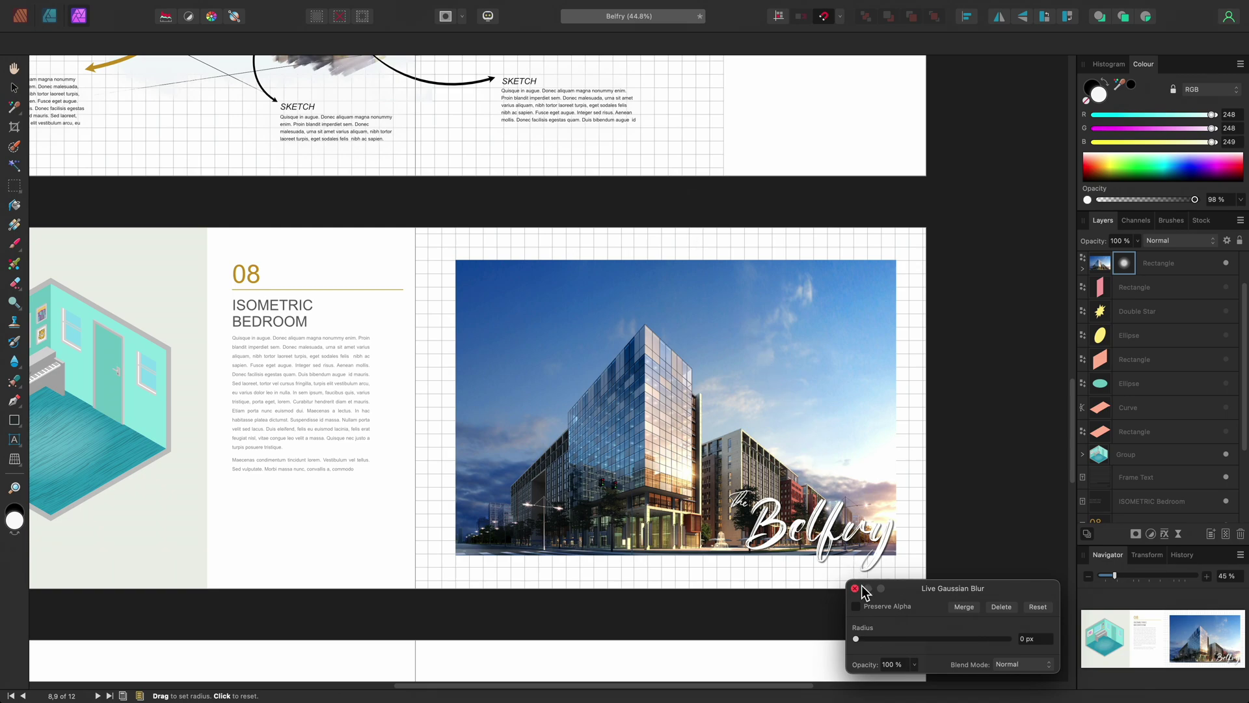
{"action": "left_click", "coordinate": [873, 610]}
{"action": "left_click_drag", "start_coordinate": [864, 637], "coordinate": [997, 652]}
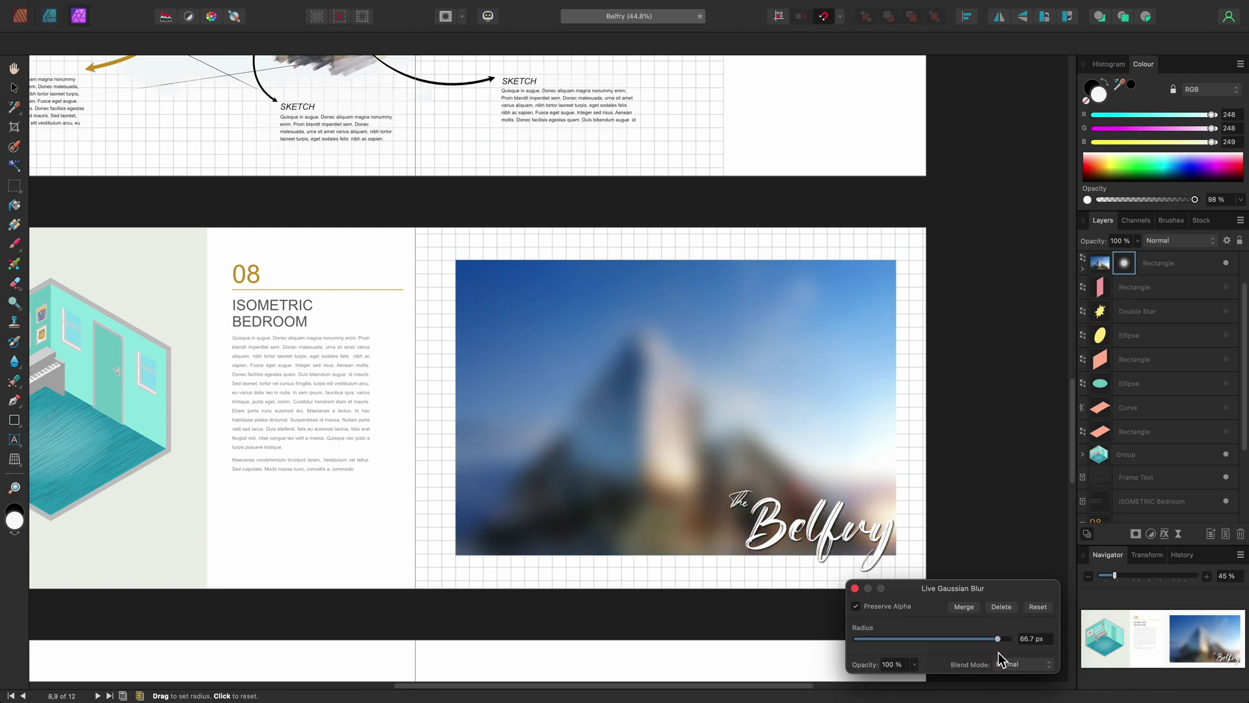
{"action": "left_click", "coordinate": [1037, 668]}
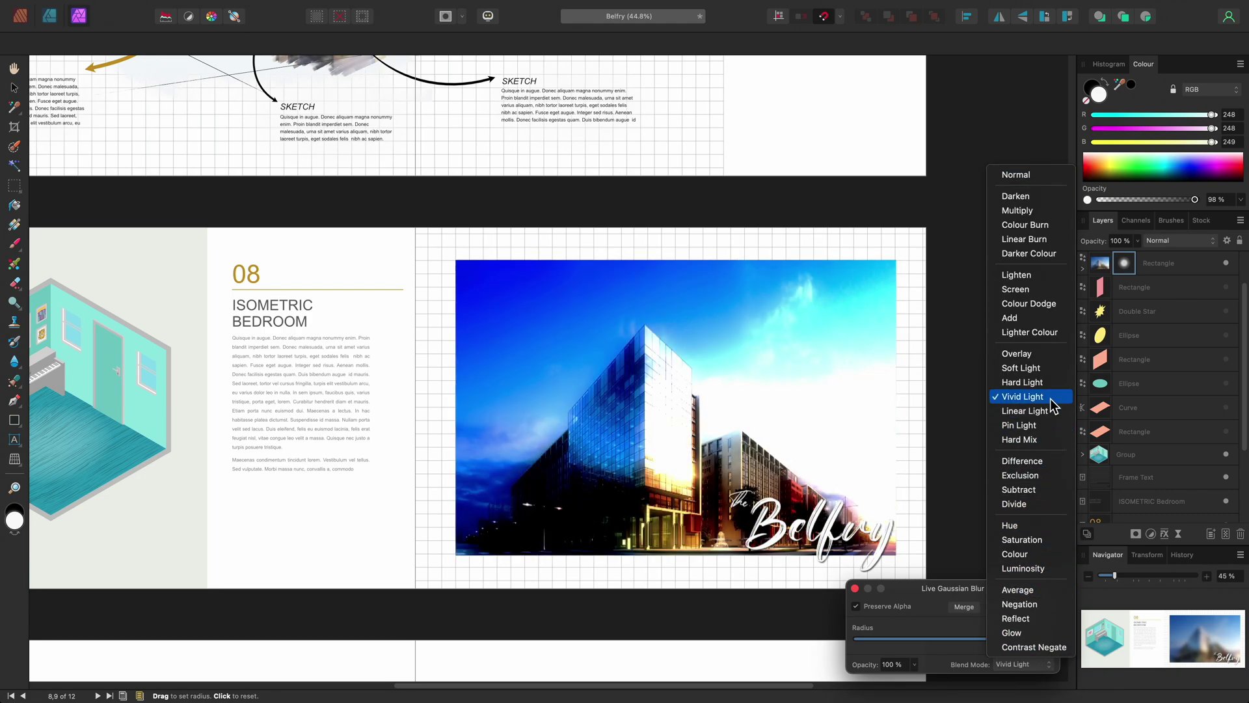
{"action": "left_click", "coordinate": [1048, 384]}
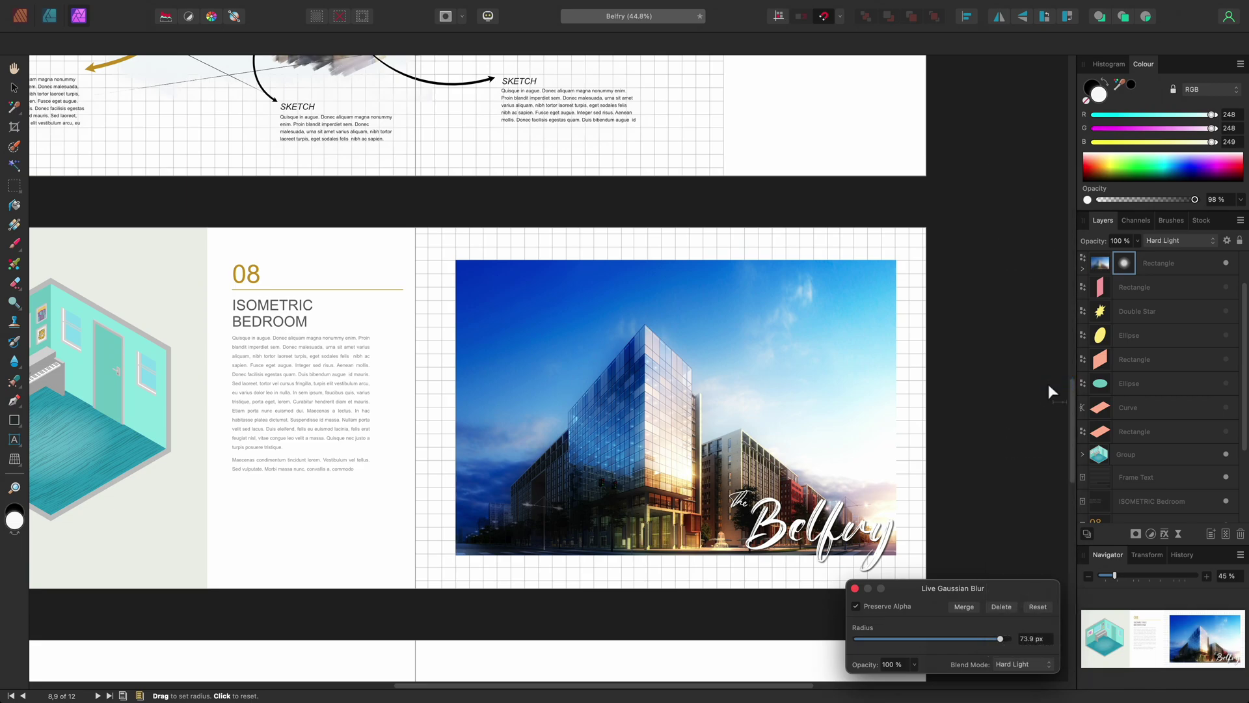
{"action": "key", "text": "Escape"}
{"action": "scroll", "coordinate": [727, 448], "scroll_direction": "up", "scroll_amount": 5, "text": "alt"}
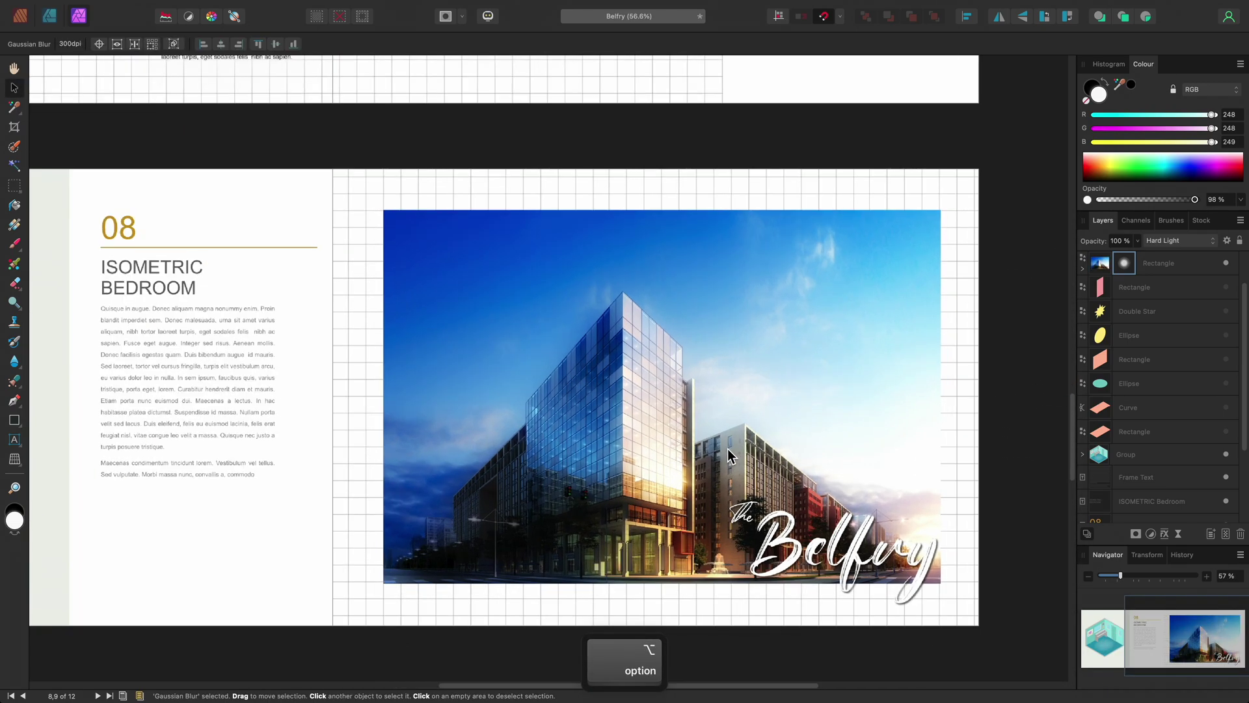
{"action": "scroll", "coordinate": [719, 439], "scroll_direction": "up", "scroll_amount": 1, "text": "alt"}
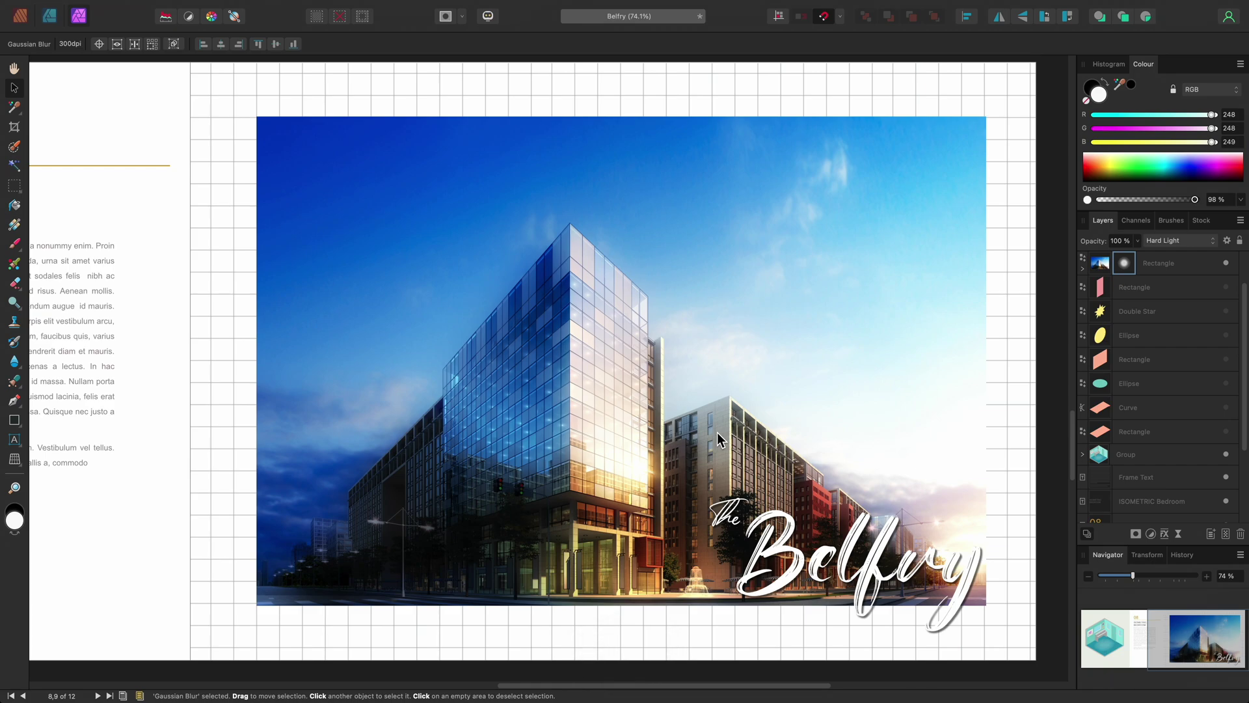
Start the Gaussian Blur's source blend range at 19%, then toggle the blur to compare
{"action": "left_click", "coordinate": [1082, 267]}
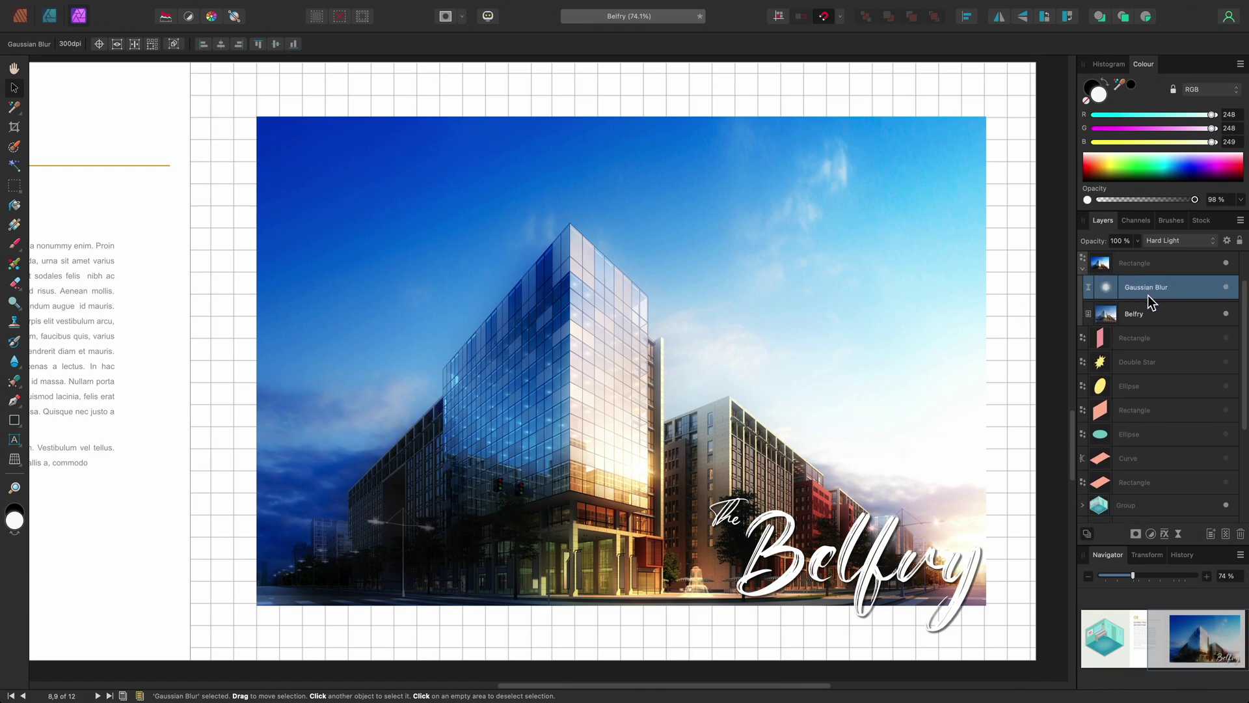
{"action": "left_click", "coordinate": [1227, 241]}
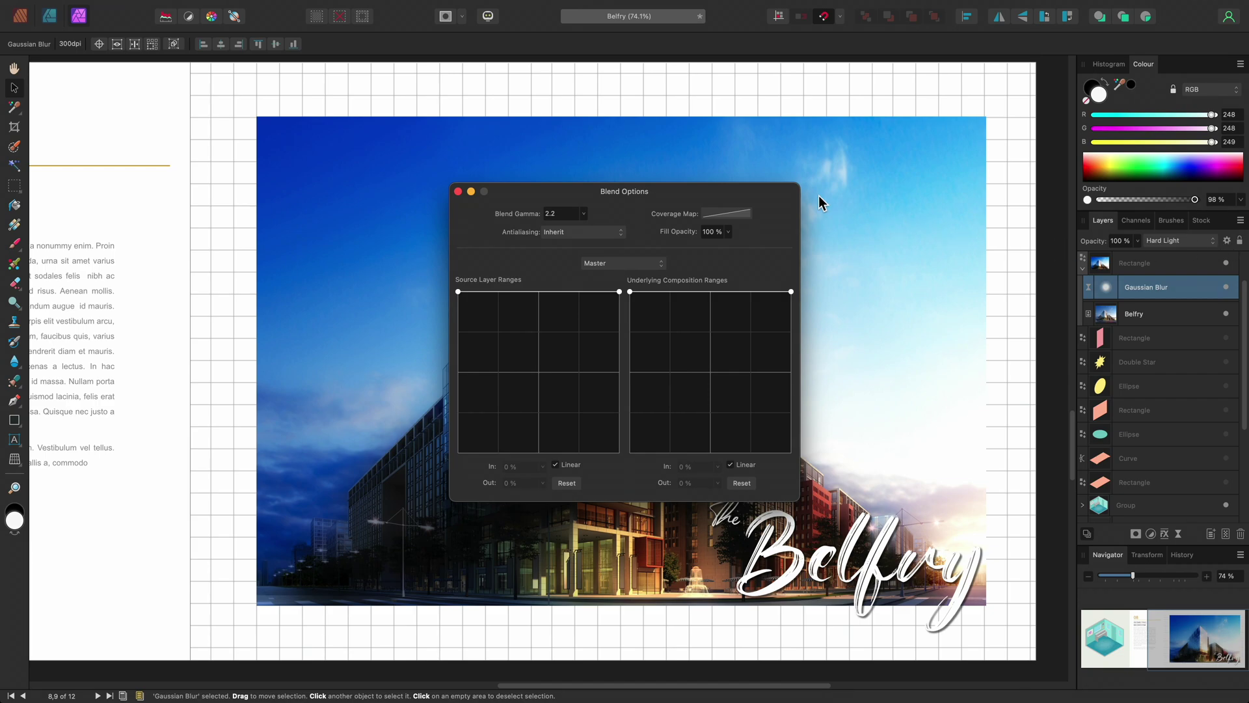
{"action": "left_click_drag", "start_coordinate": [786, 196], "coordinate": [1201, 52]}
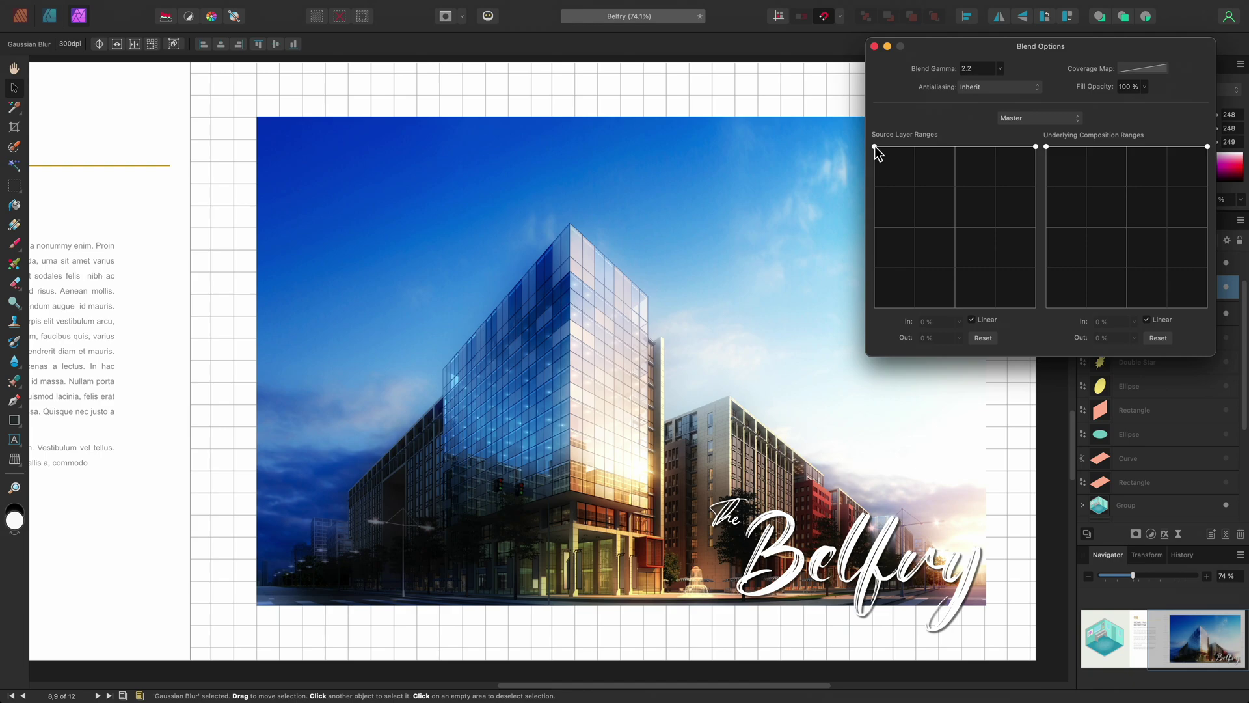
{"action": "left_click_drag", "start_coordinate": [875, 148], "coordinate": [910, 323]}
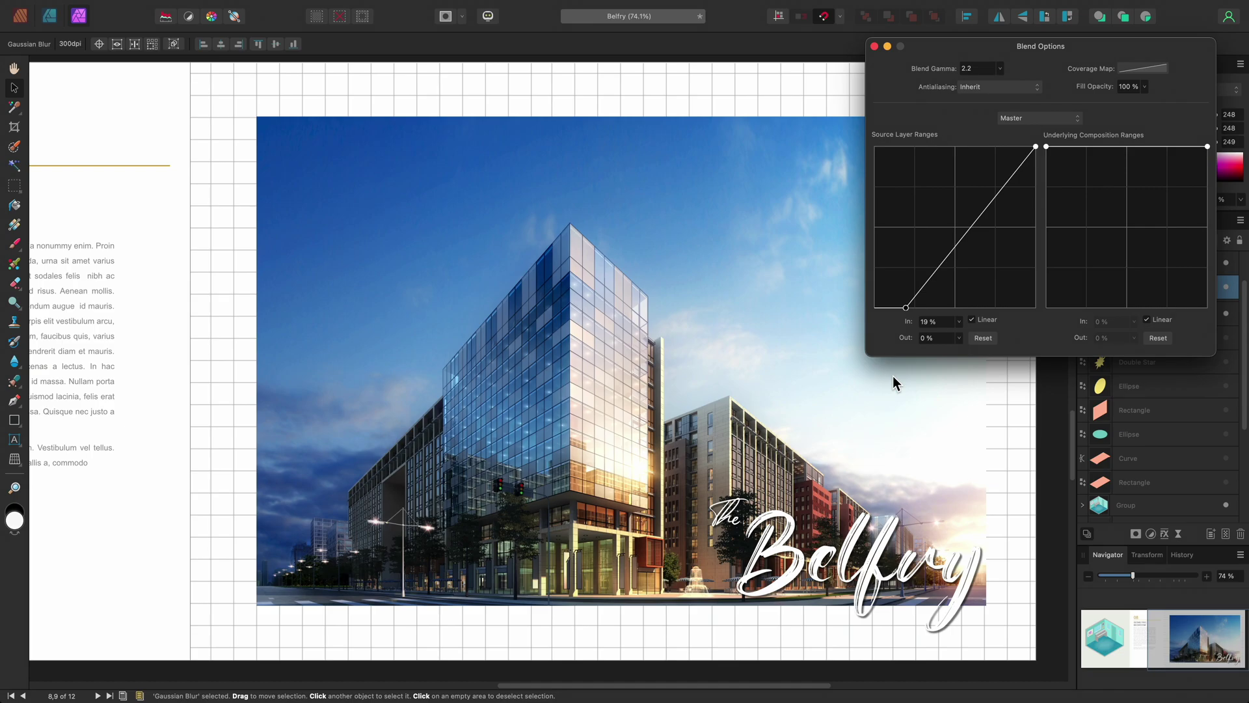
{"action": "left_click", "coordinate": [874, 46]}
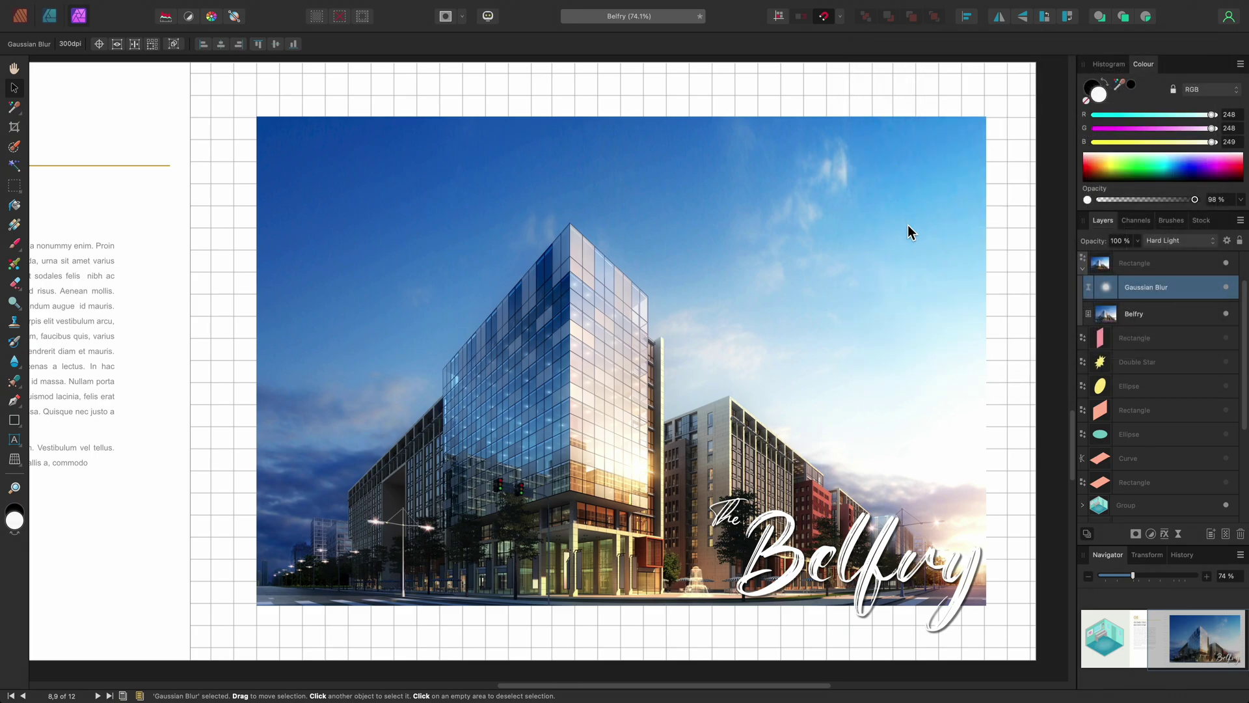
{"action": "left_click", "coordinate": [1226, 288]}
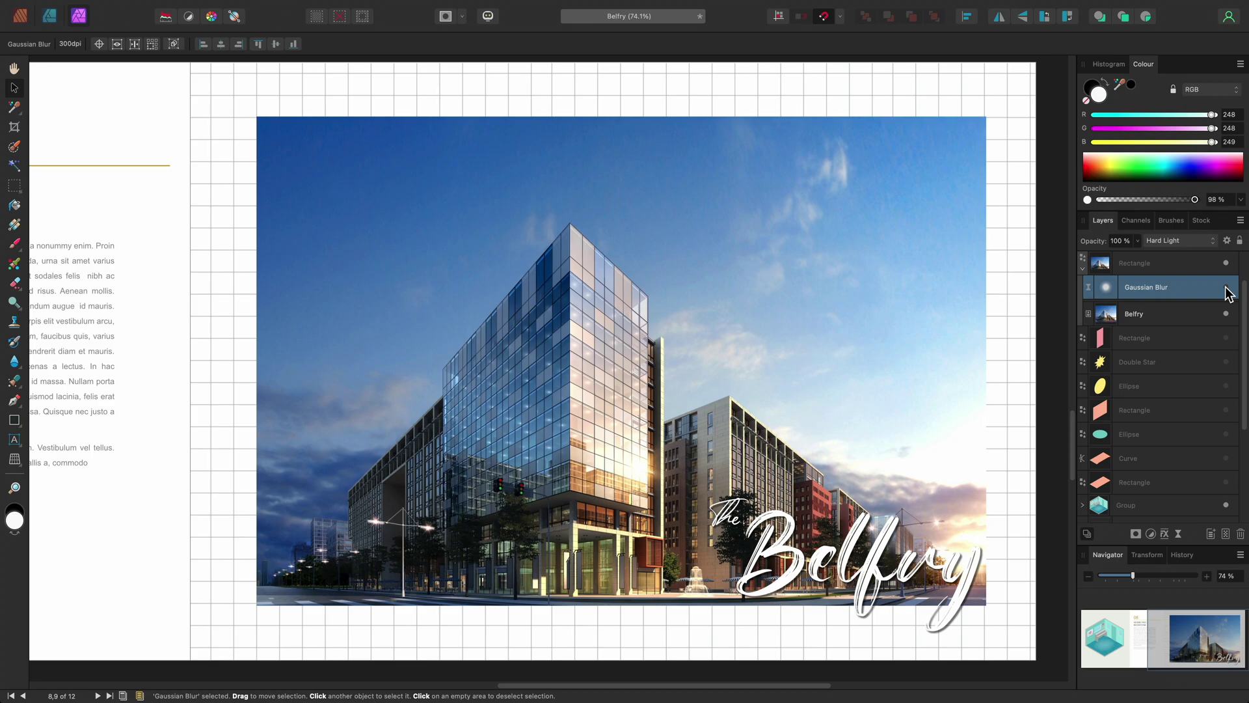
{"action": "left_click", "coordinate": [1226, 287]}
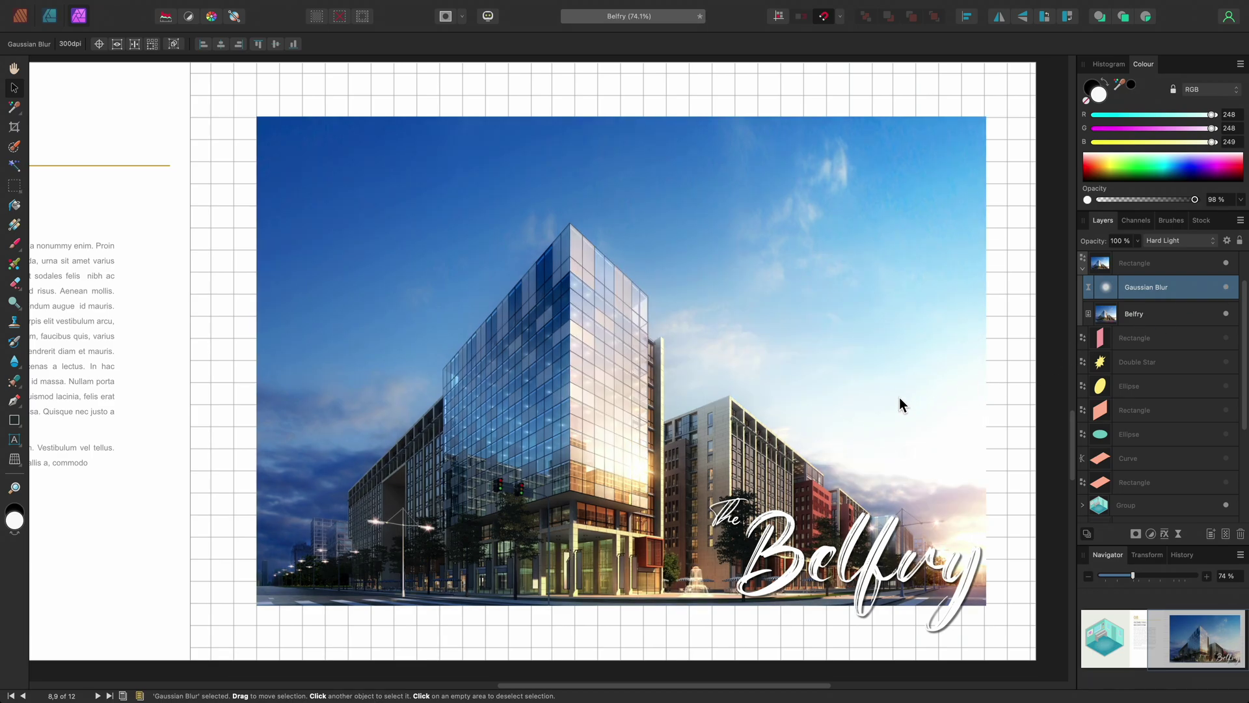
{"action": "key", "text": "h"}
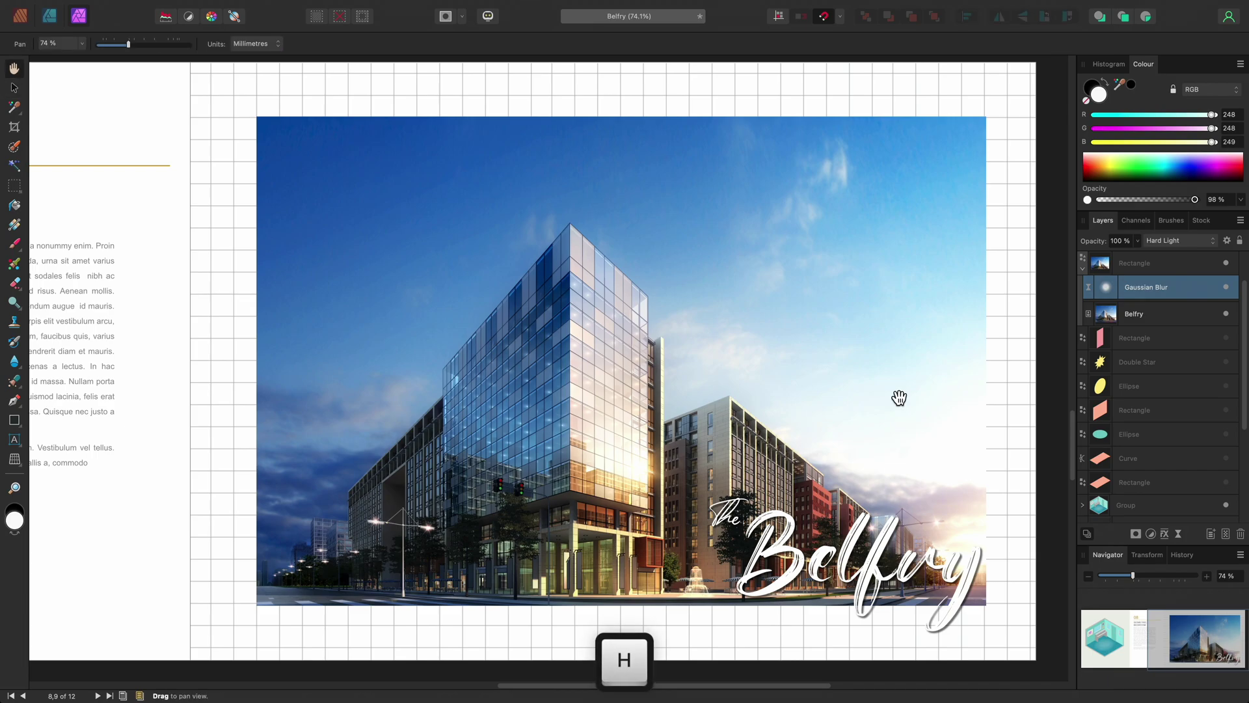